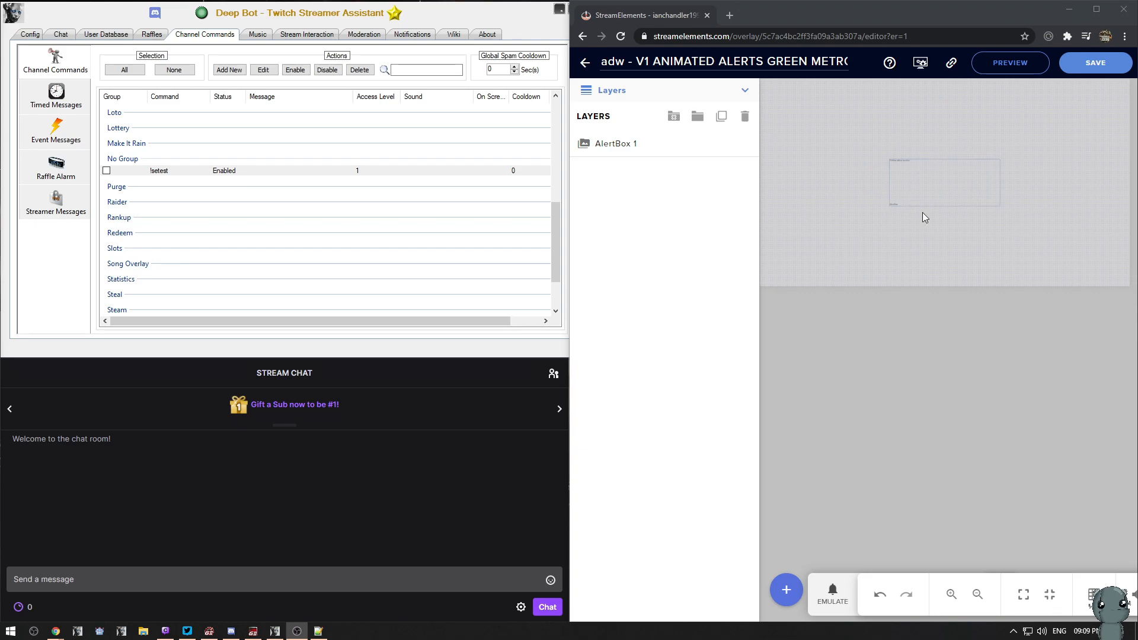
- Emulate a follower event to preview the follower alert on the overlay
click(833, 593)
click(883, 382)
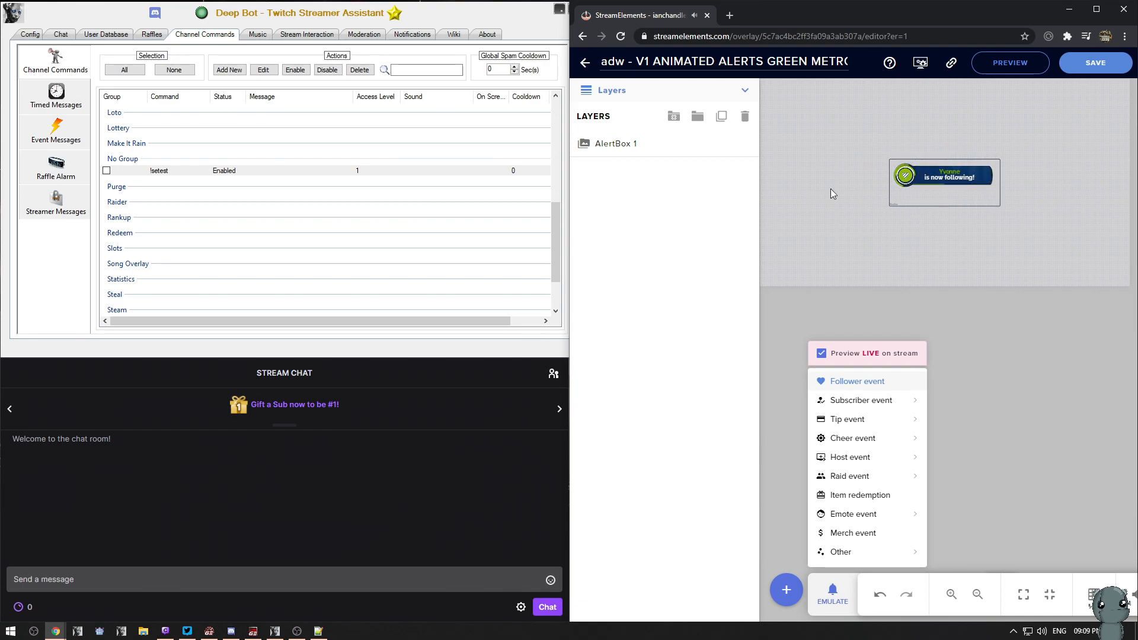
- Dismiss the chat rules in the Twitch chat pop-out and close the overlay editor's list of emulated events
click(249, 174)
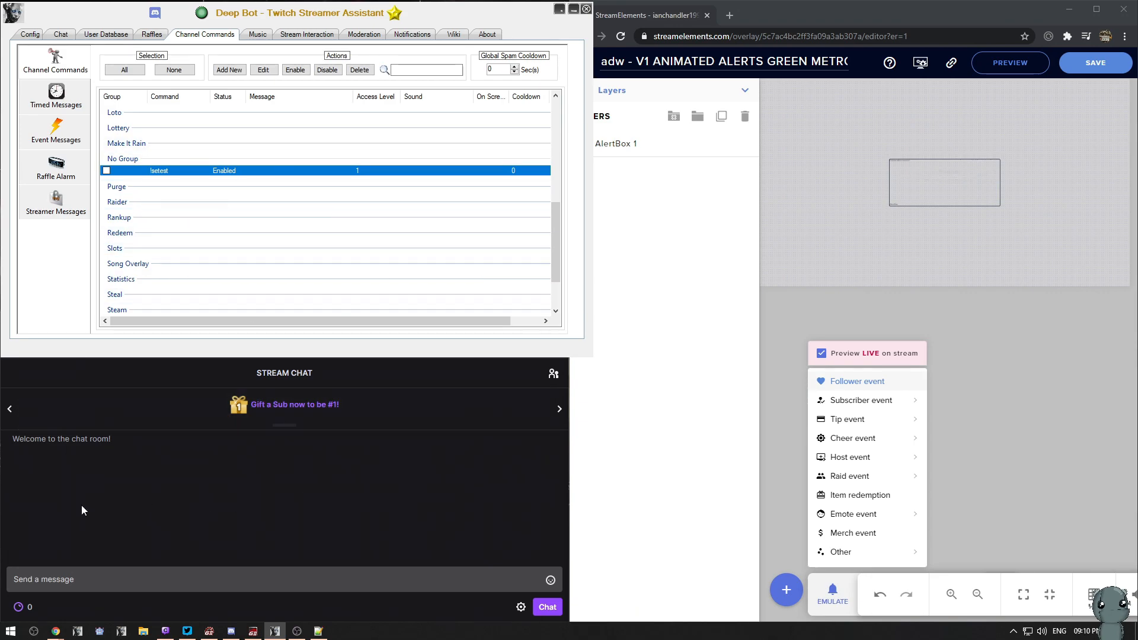
click(159, 579)
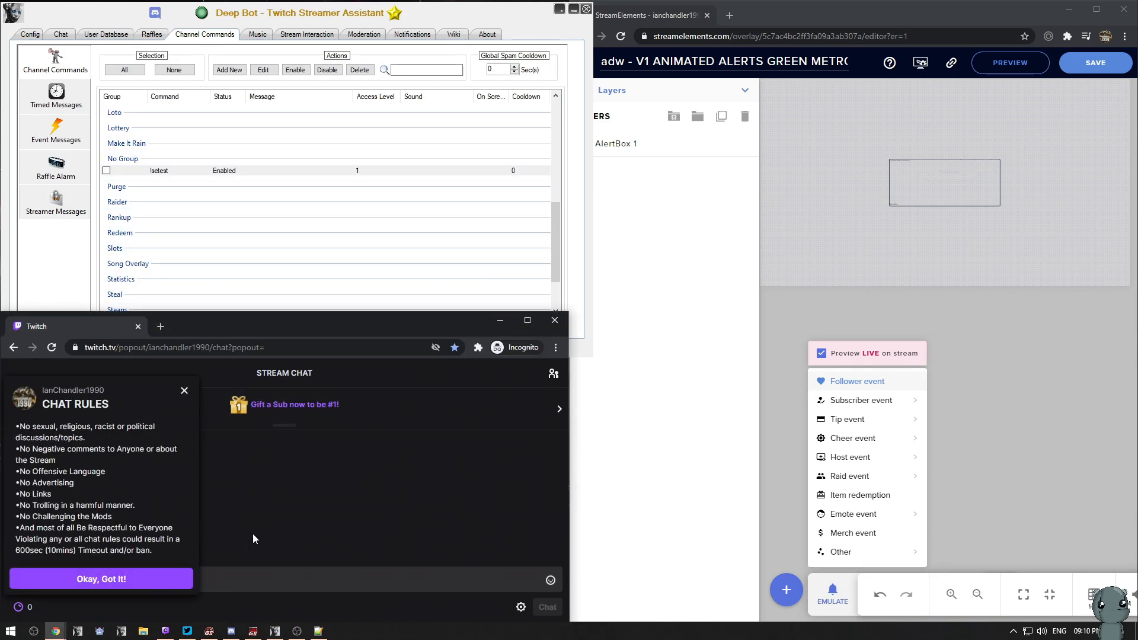
click(145, 579)
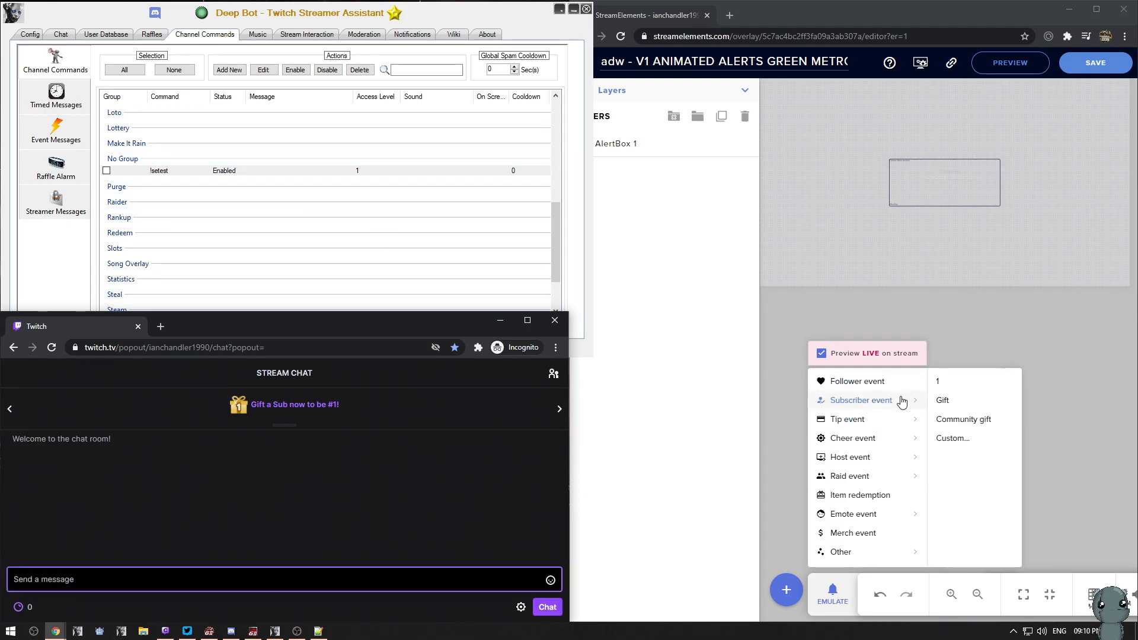
click(948, 296)
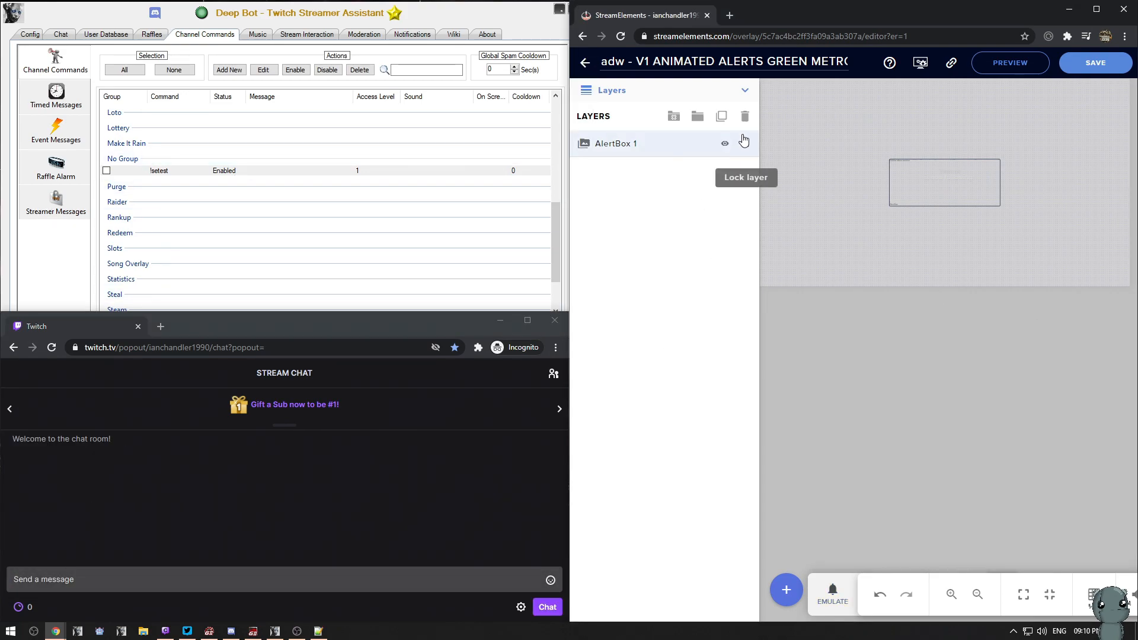
- Add a custom widget to the overlay and place it near the canvas's upper-left corner, clear of the AlertBox
click(788, 589)
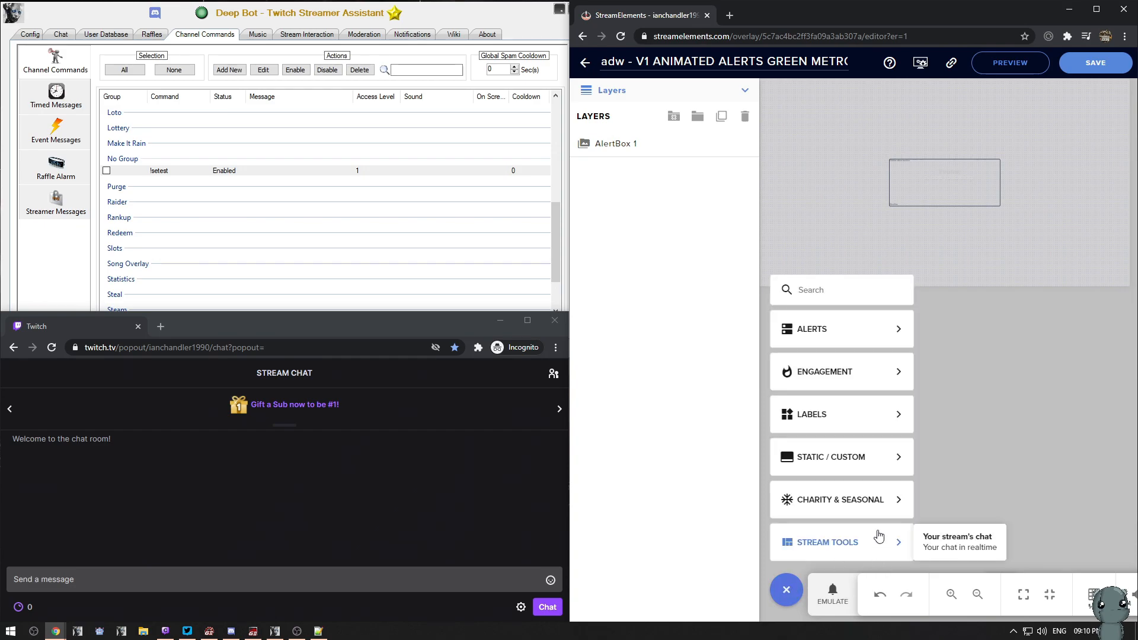
mouse_move(865, 457)
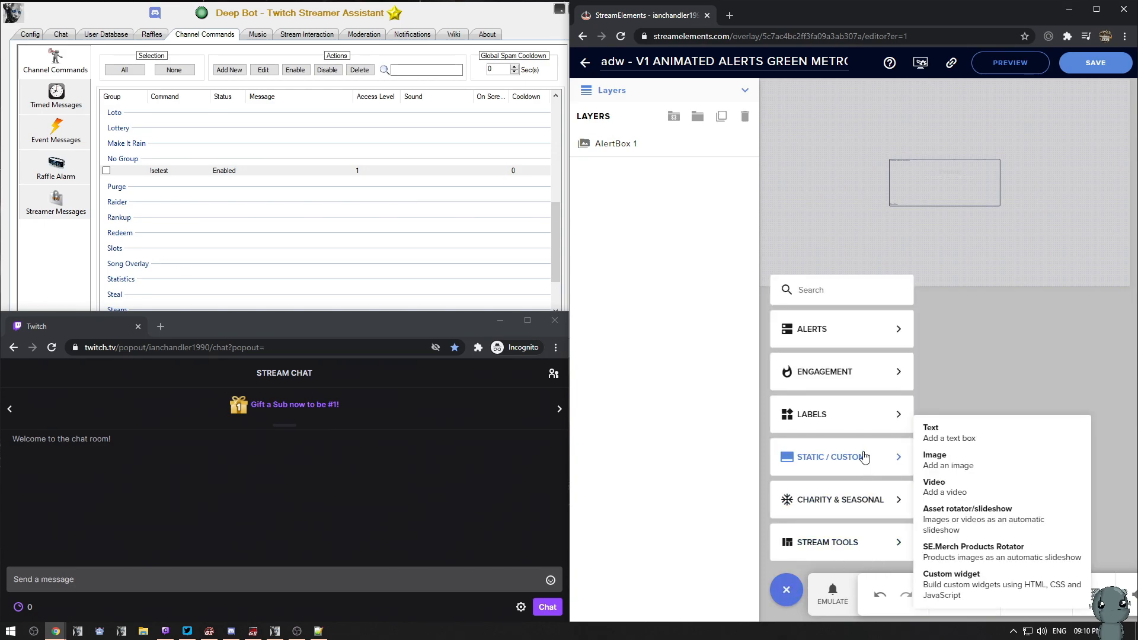
click(973, 585)
drag(780, 93, 794, 128)
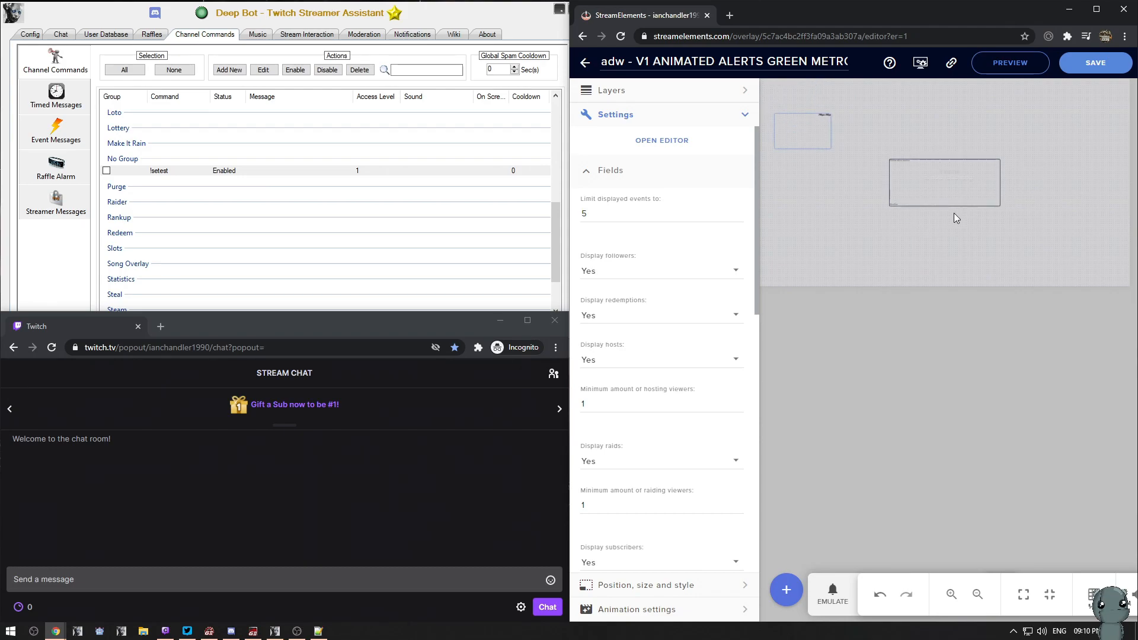
click(678, 145)
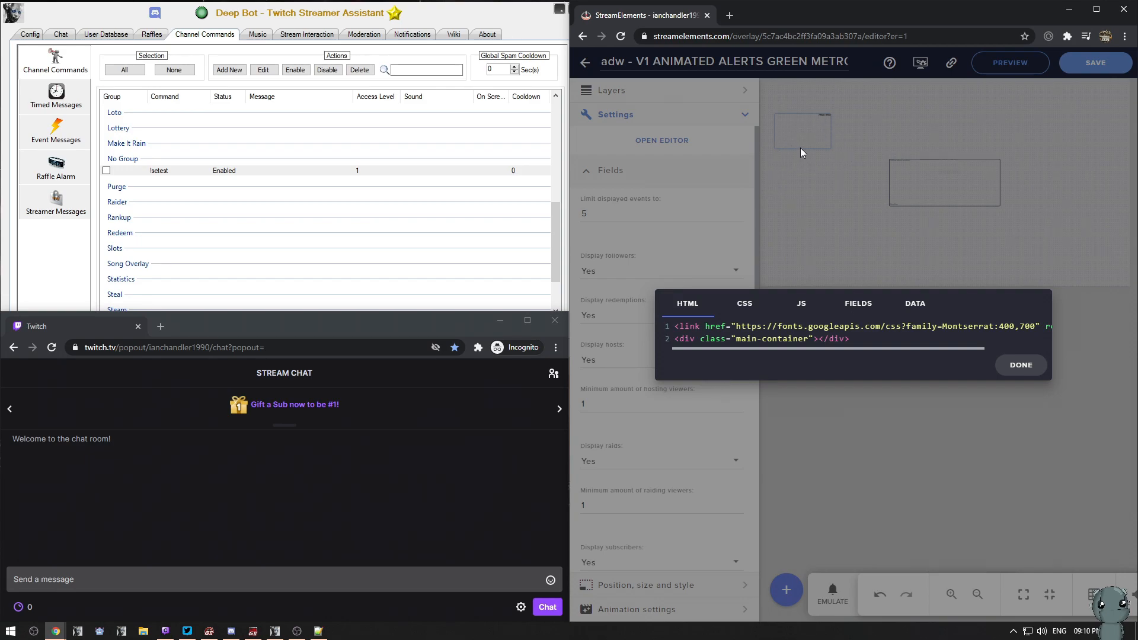
drag(862, 344, 699, 354)
key(BackSpace)
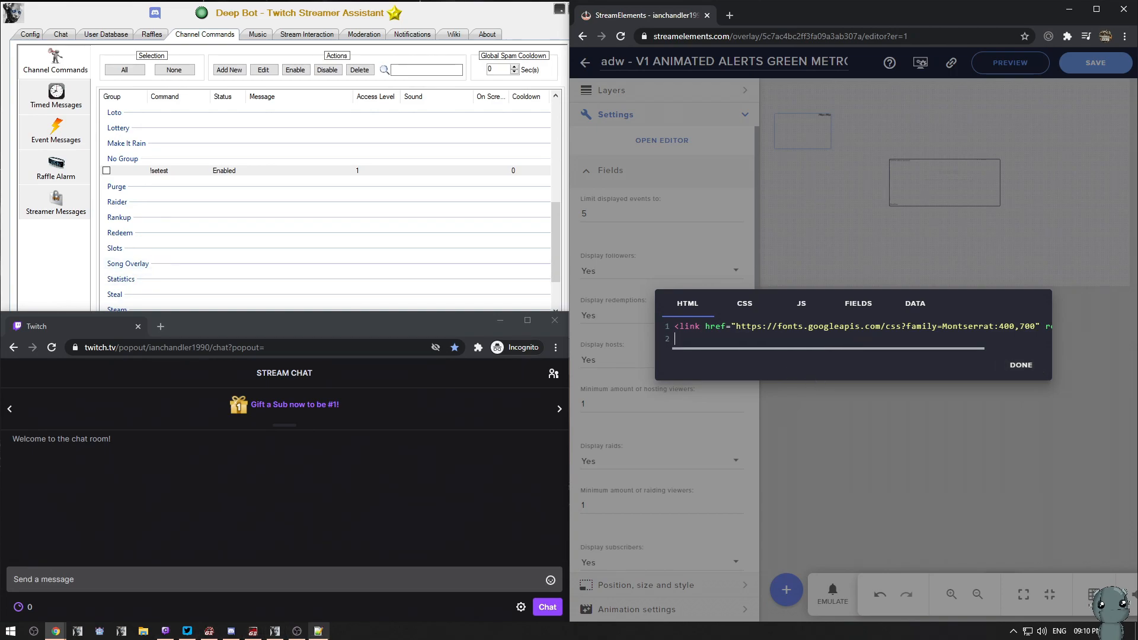
click(319, 631)
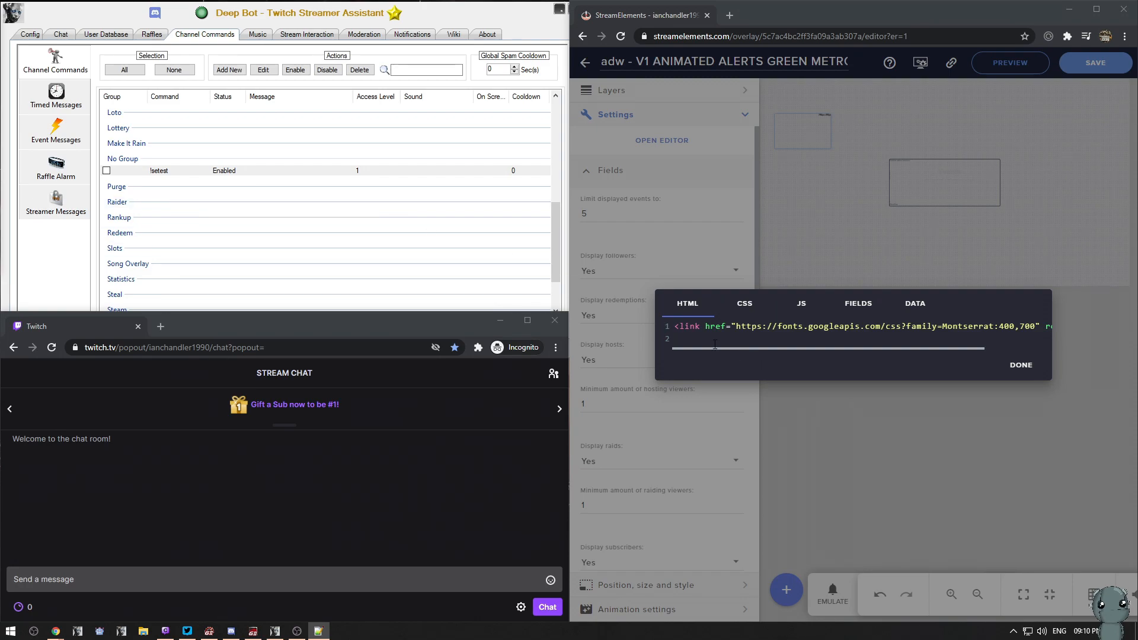
click(778, 359)
text(<script src="https://deepbot.tv/widgets/dbwebconnect/0.0.2/DBWebConnect.js"></script>)
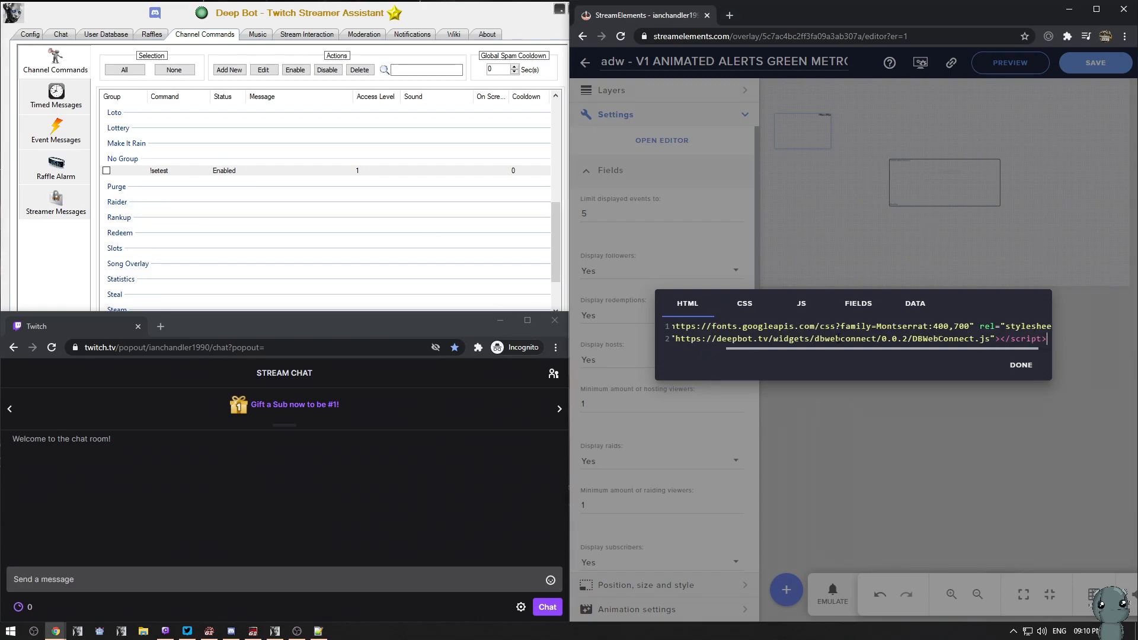
drag(813, 339, 1038, 339)
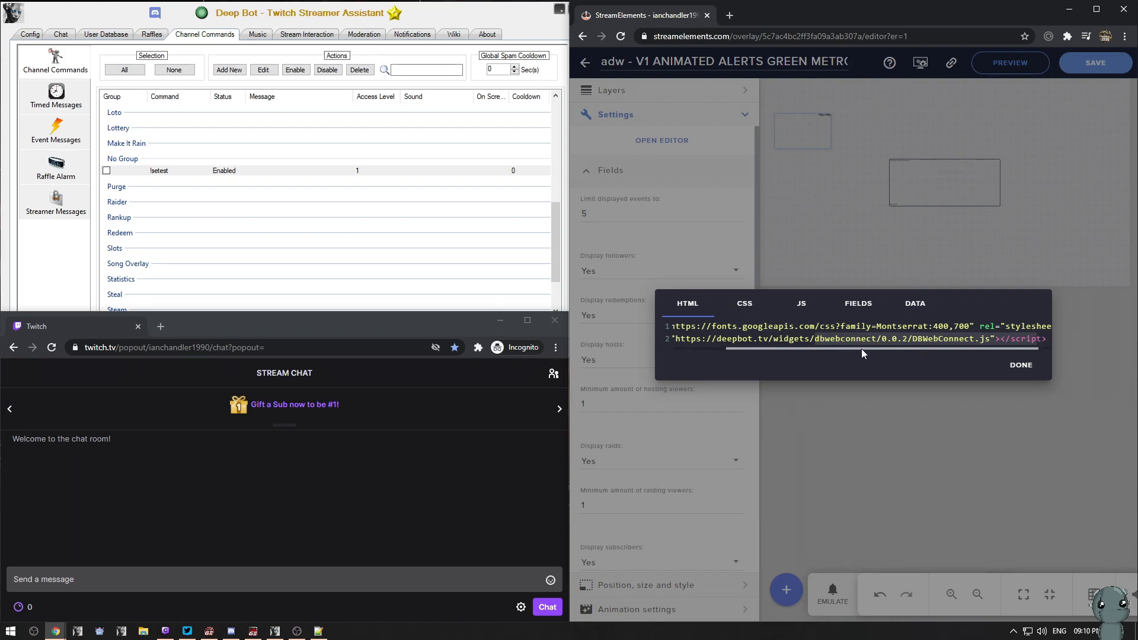
drag(862, 349, 724, 357)
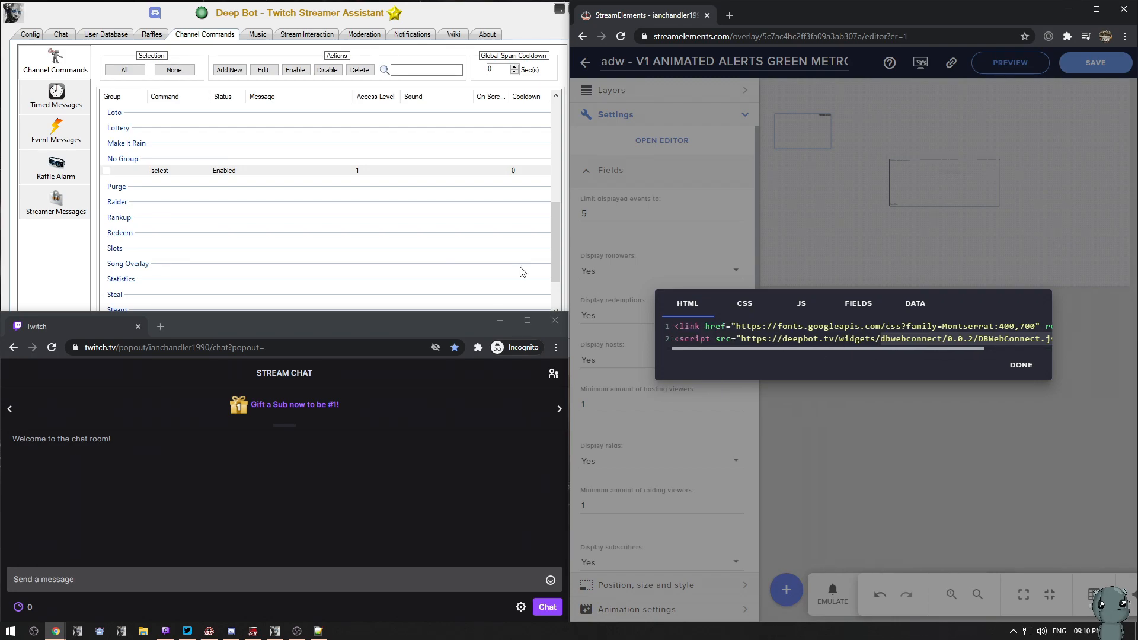
- In the widget's JS, add a DeepBot.DeepBotPreConnectionSettings function below totalEvents with ip "127.0.0.1", widget "streamelements" and name "overlay"
click(810, 309)
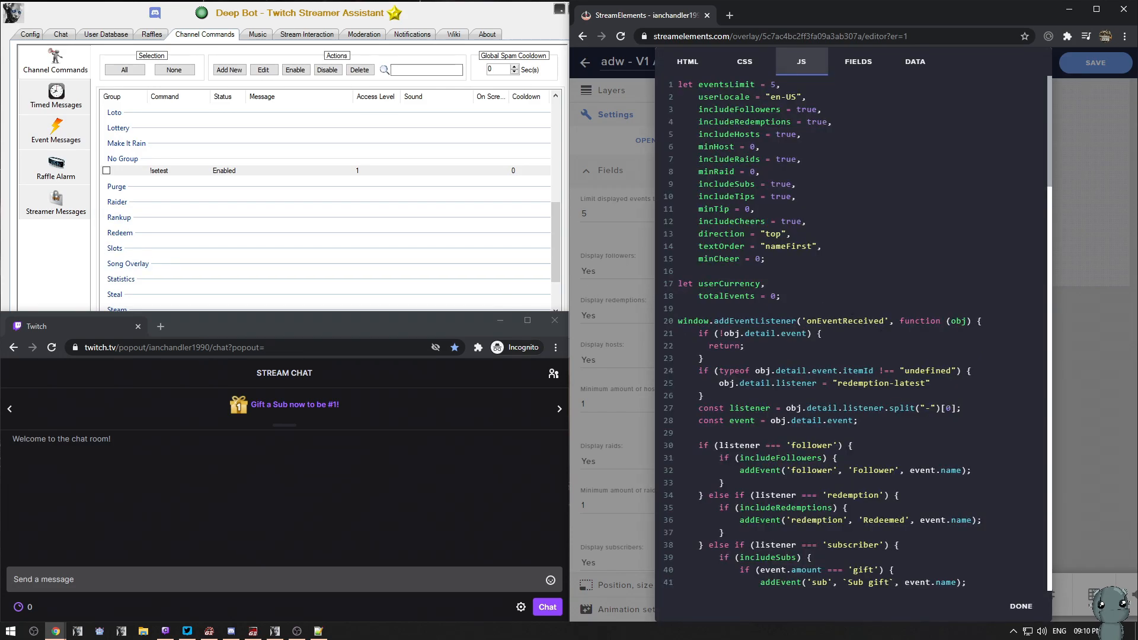
key(alt+Tab)
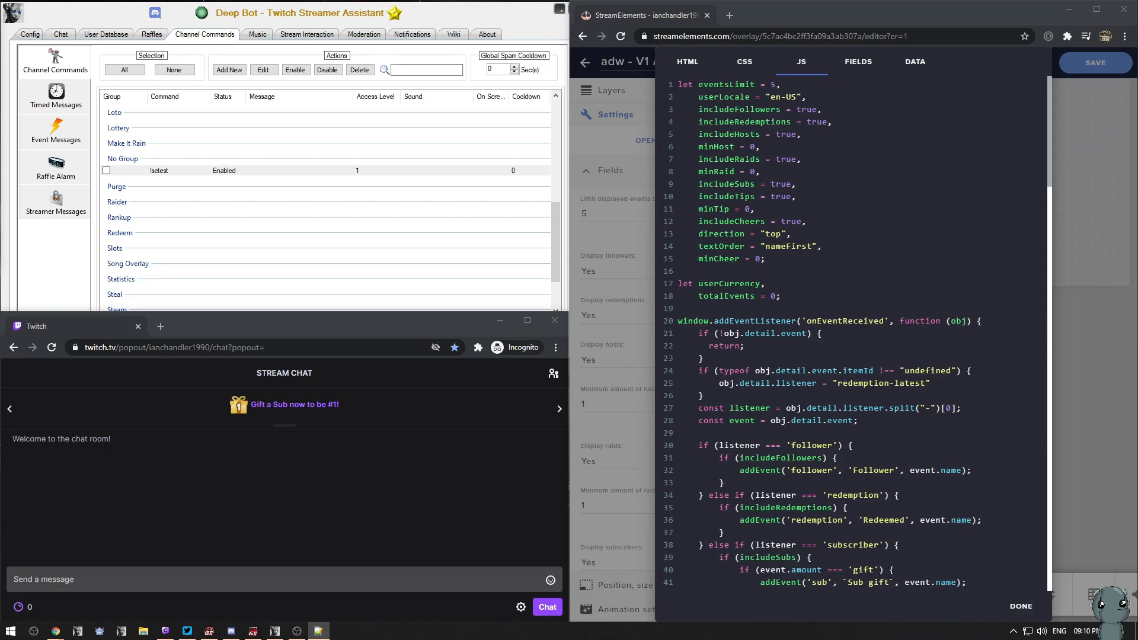
click(789, 299)
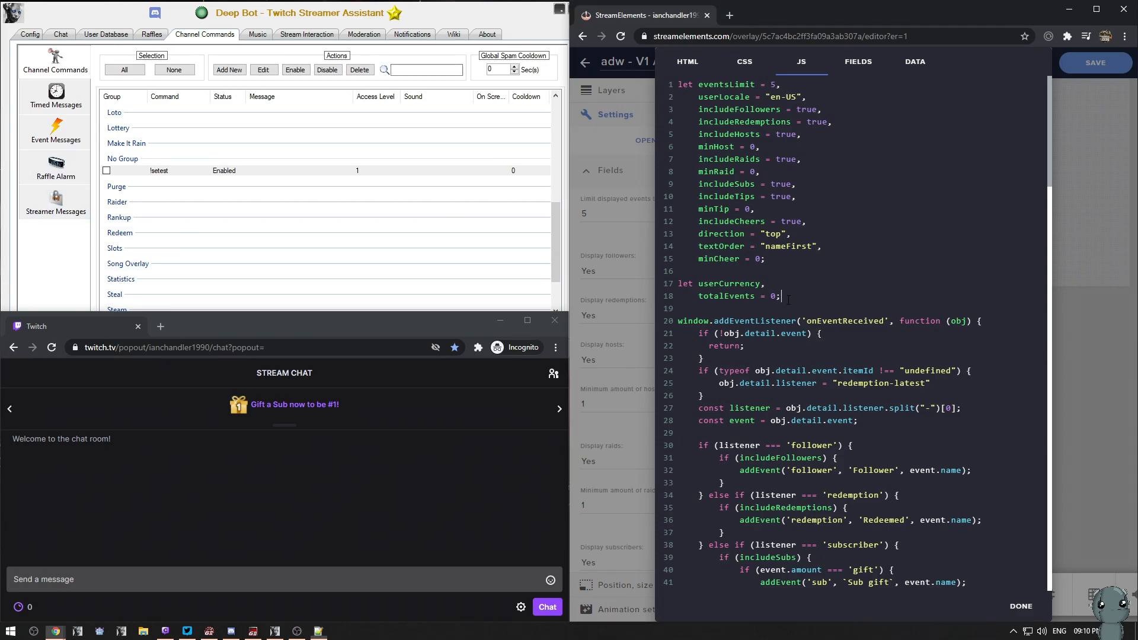
key(Return)
key(Return)
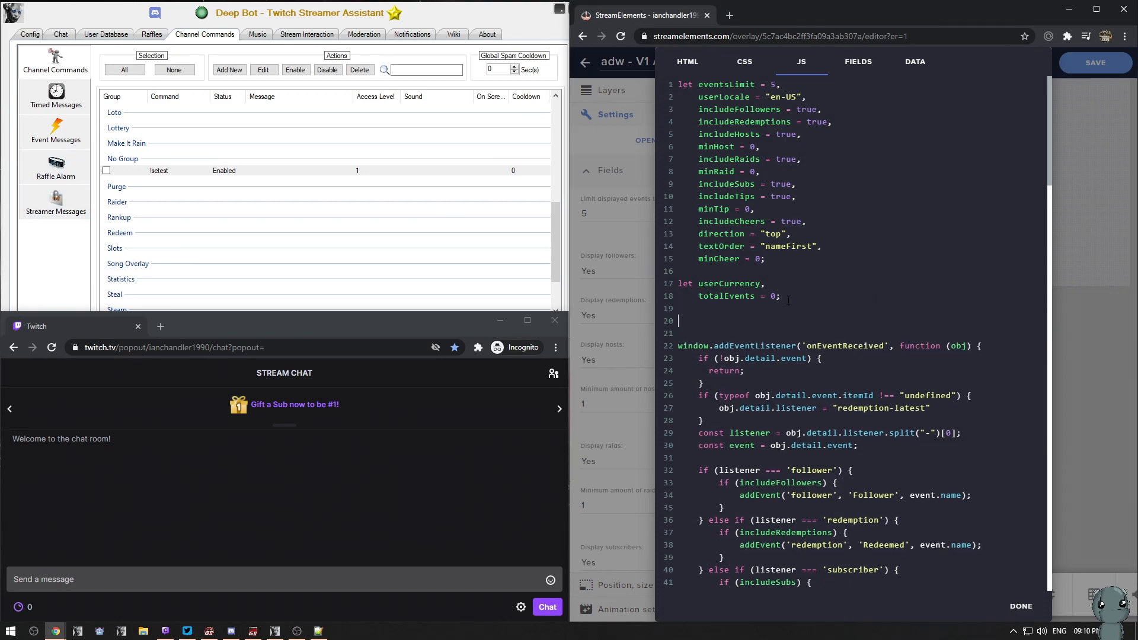
text(DeepBot.DeepBotPreConnectionSettings = function() {       DeepBot.ip = "127.0.0.1";       DeepBot.widget = "streamelements";       DeepBot.name = "overlay";   })
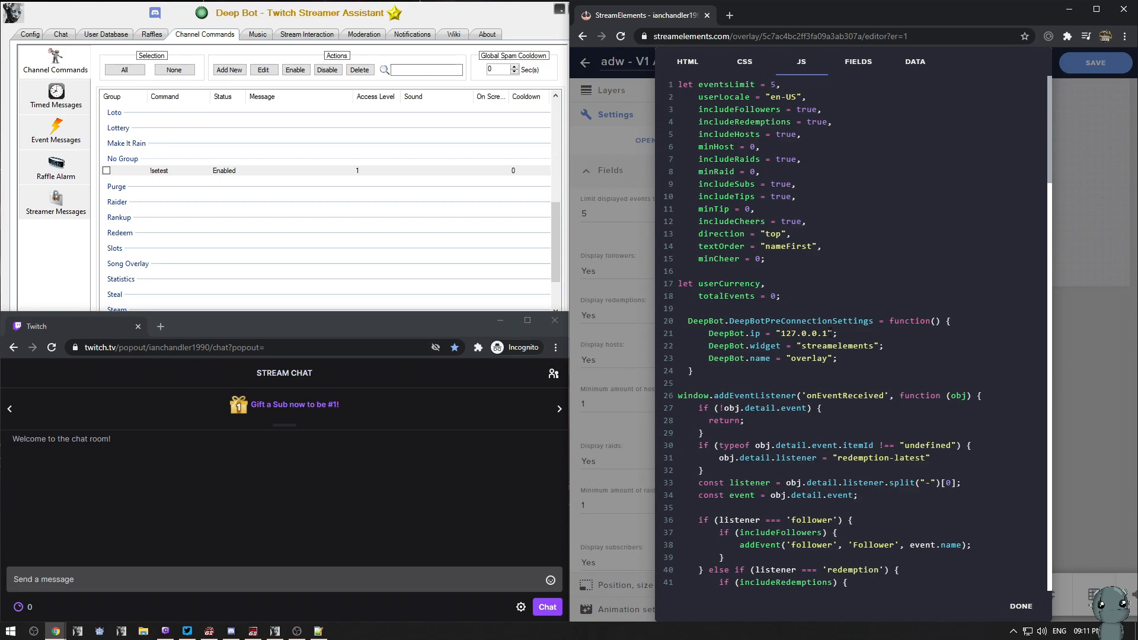
drag(828, 334, 782, 334)
- Examine the event branches of the onEventReceived listener, from follower to raid, and the arguments of the follower's addEvent call
scroll(787, 360, down, 4)
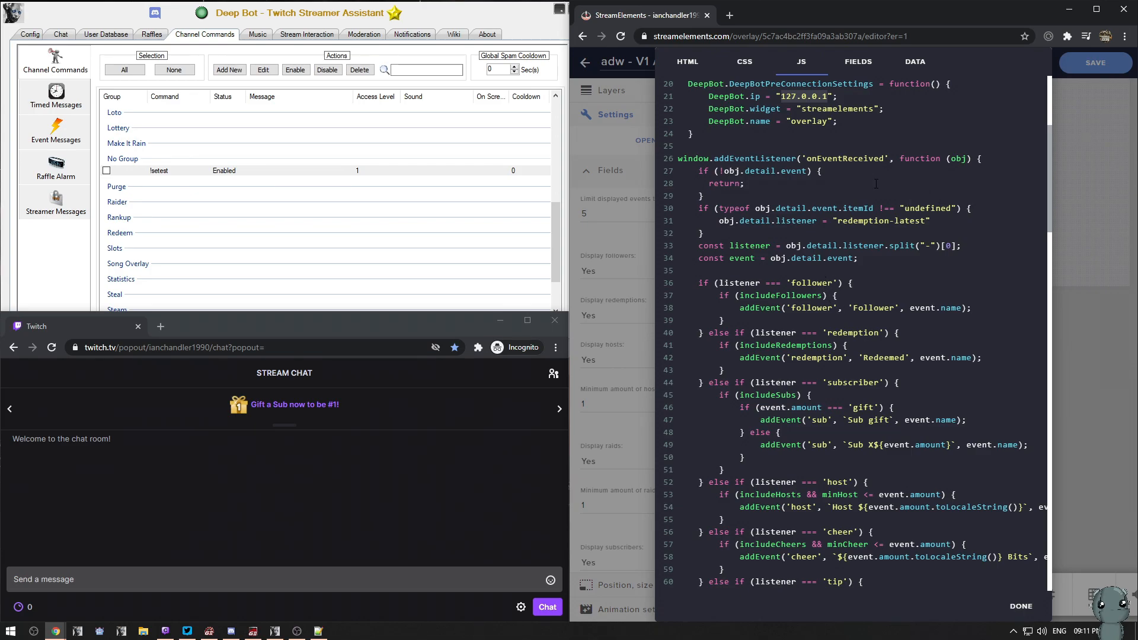
double_click(811, 283)
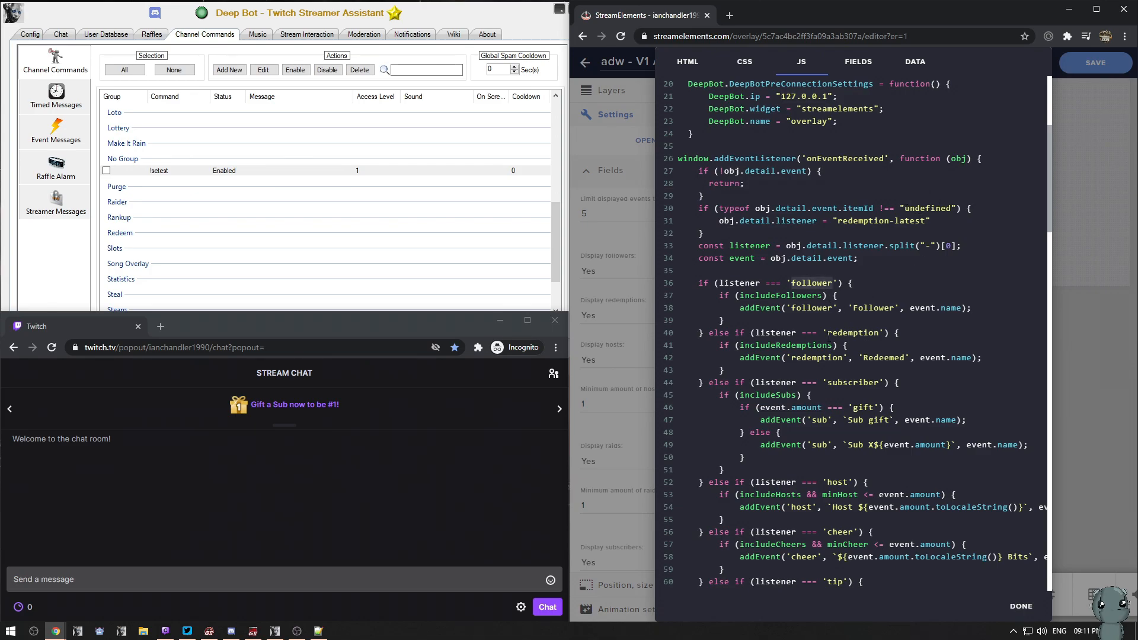
double_click(847, 383)
double_click(846, 332)
scroll(874, 309, down, 2)
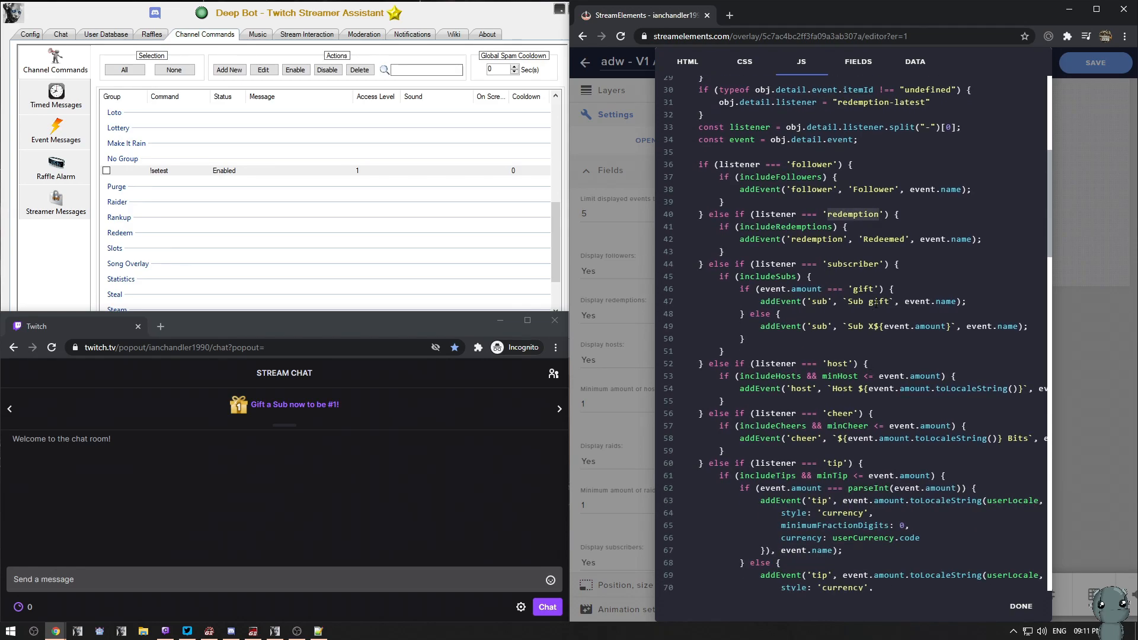
scroll(849, 367, down, 3)
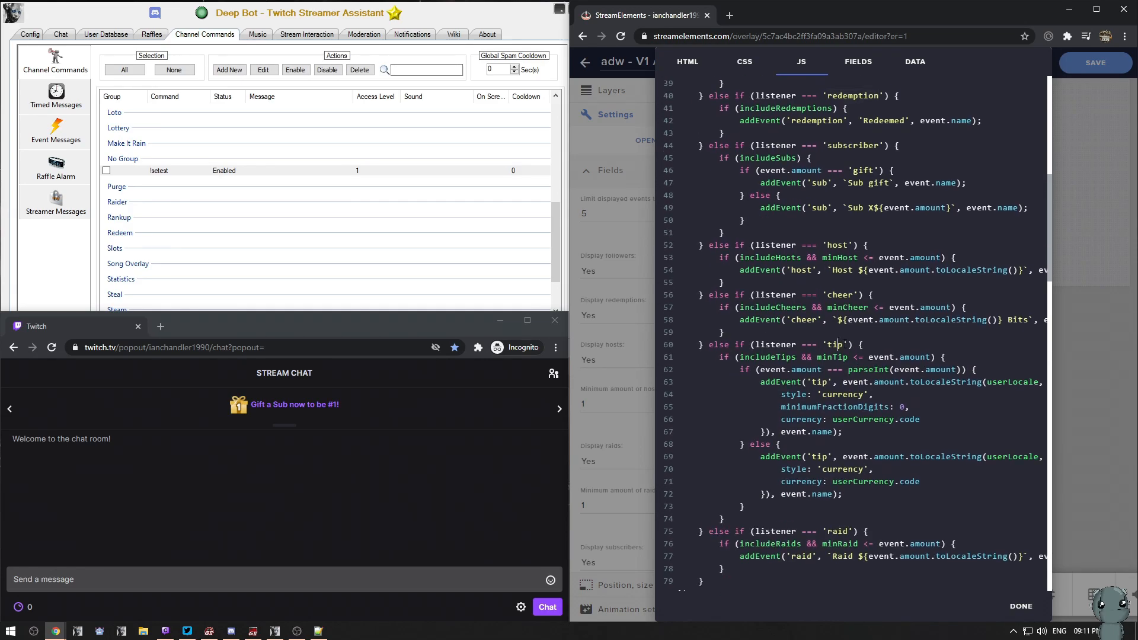
scroll(873, 307, up, 4)
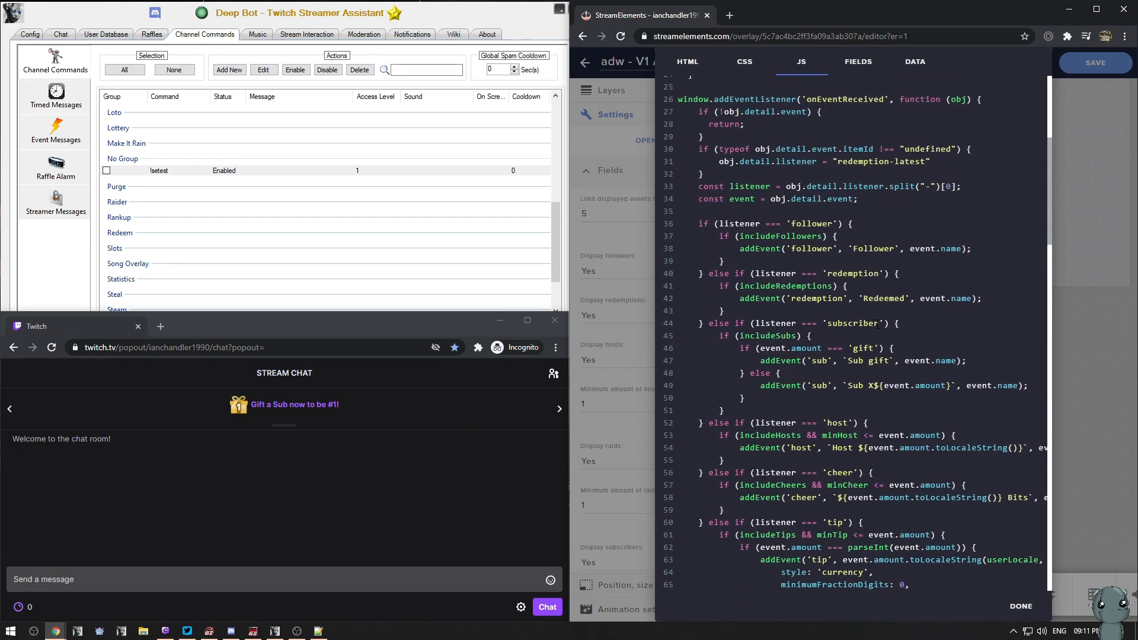
double_click(814, 249)
drag(742, 248, 962, 248)
click(943, 248)
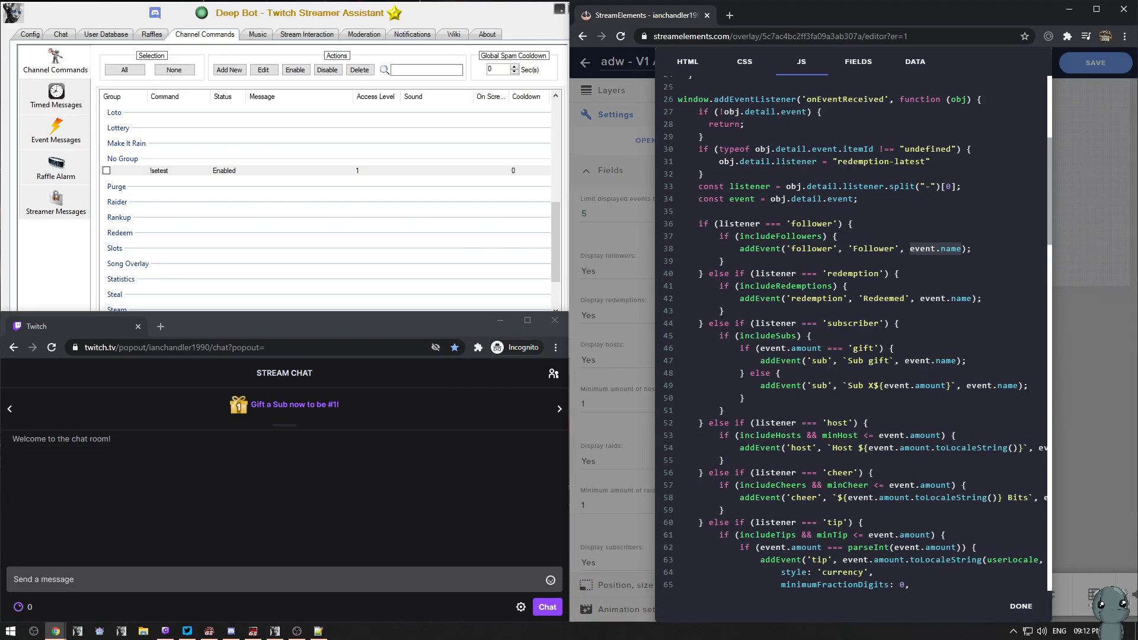
- Insert DeepBot.SendToDB(event.name) on a new line below the follower branch's addEvent call
key(alt+Tab)
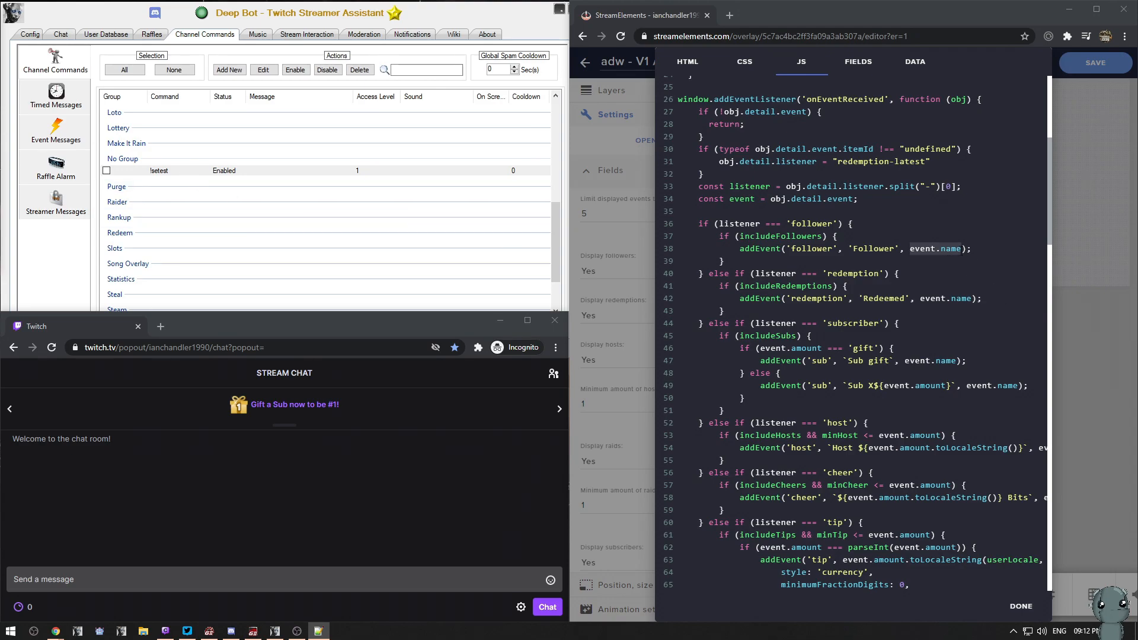
click(973, 249)
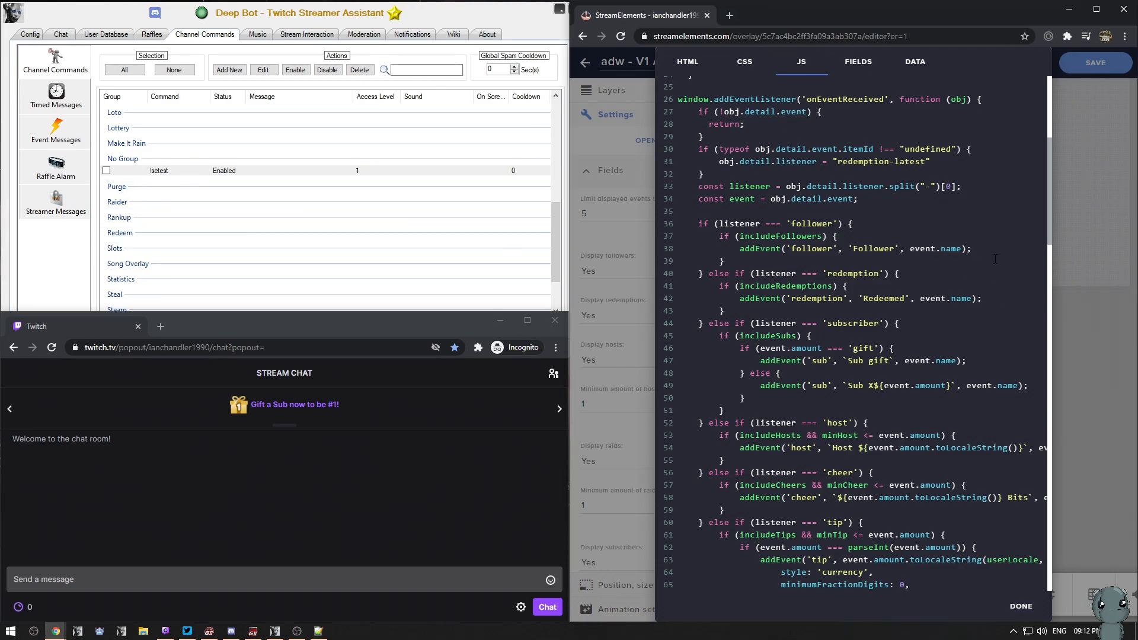
key(Return)
text(DeepBot.SendToDB(event.name)
text())
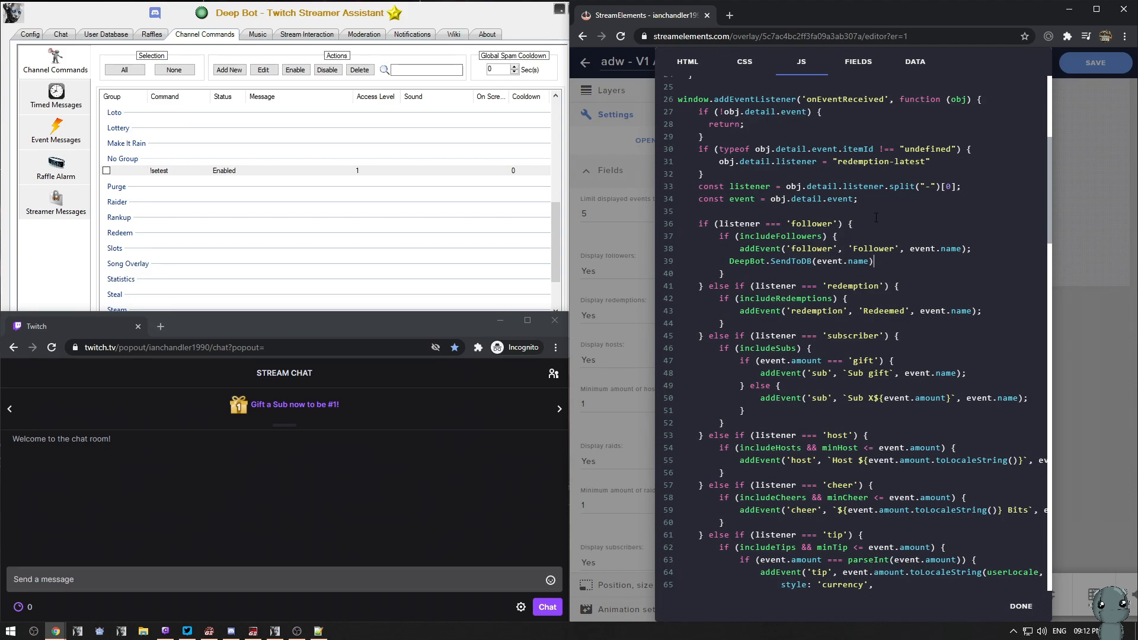
double_click(790, 261)
click(911, 248)
drag(817, 262, 870, 262)
- Below the first tip addEvent call, insert a DeepBot.SendToDB call with event.name + " Tipped " + the locale currency amount, using minimumFractionDigits 0
key(alt+Tab)
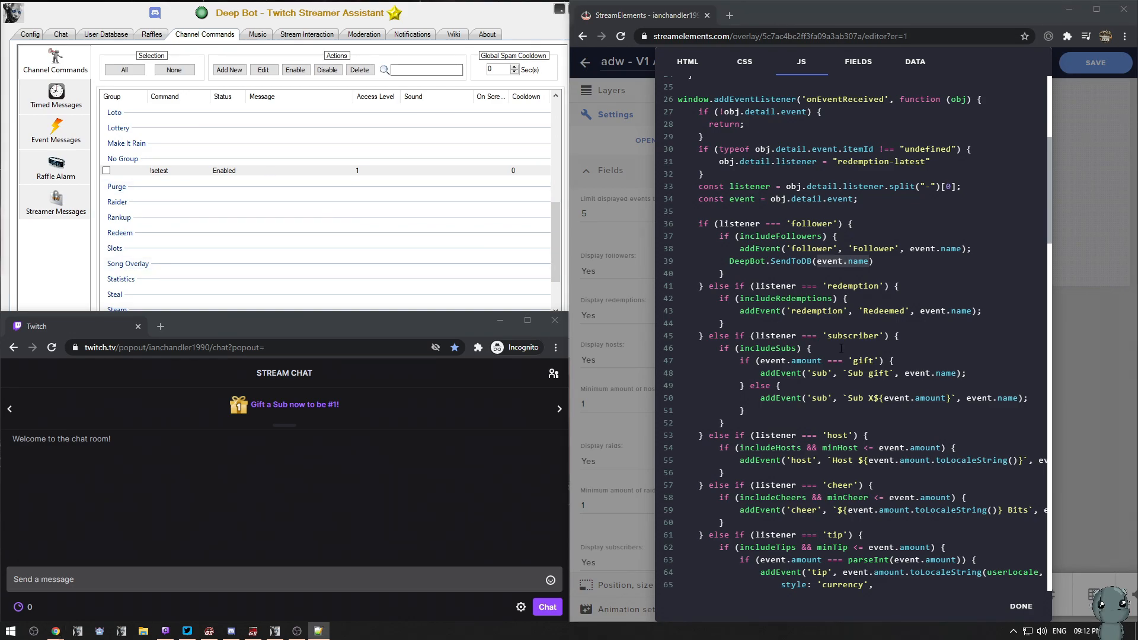
scroll(882, 307, down, 5)
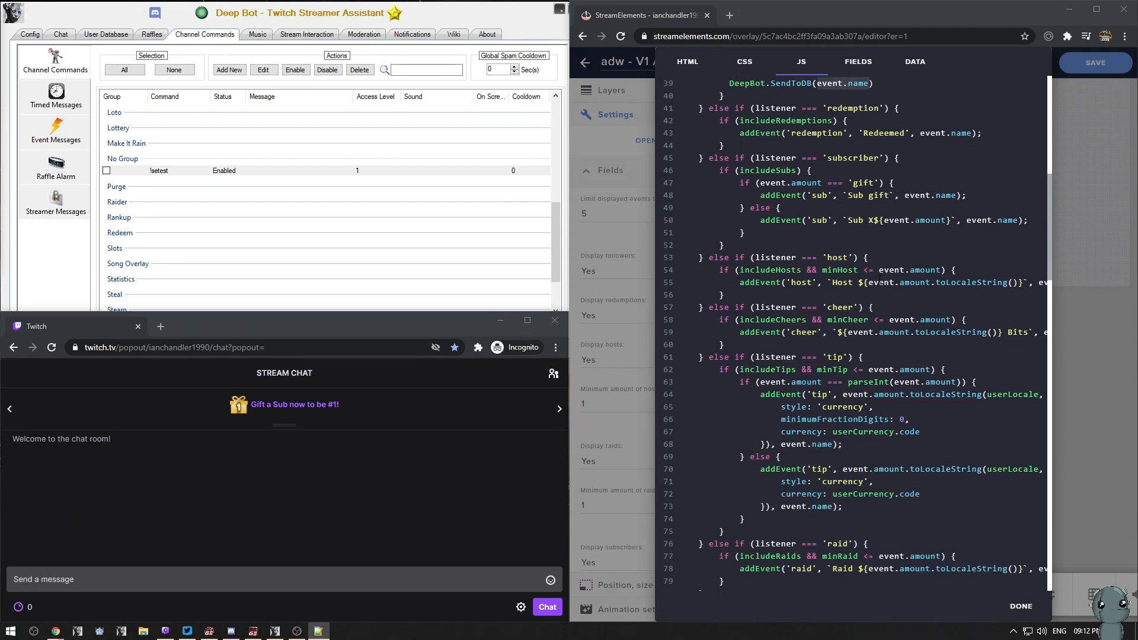
click(762, 263)
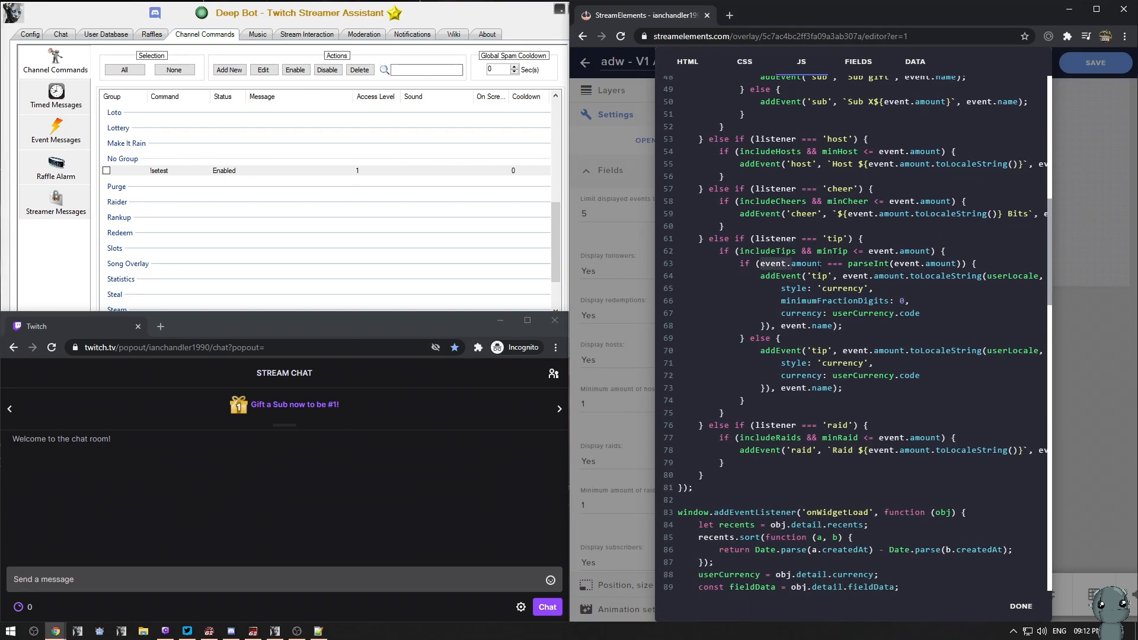
click(920, 295)
click(846, 325)
key(Return)
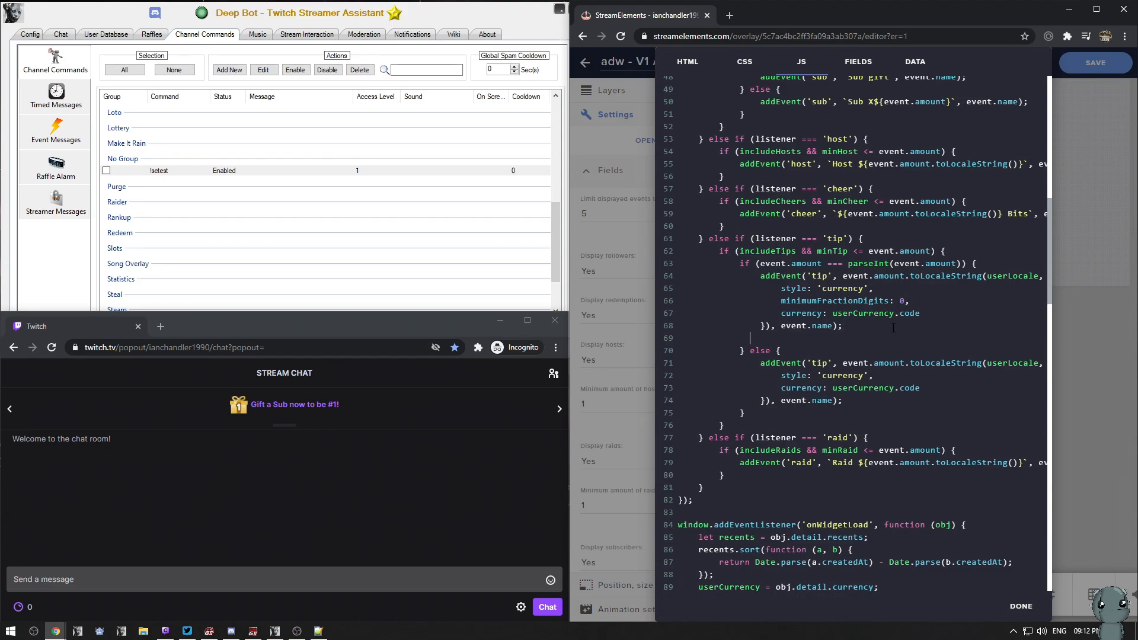
key(ctrl+v)
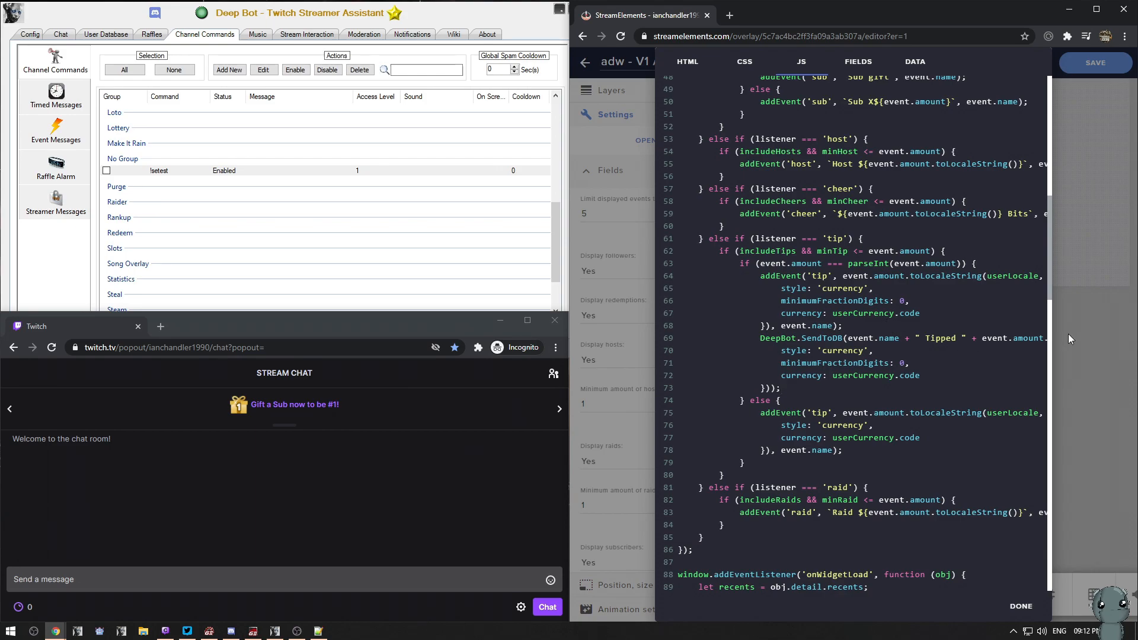
- Copy the " Tipped " DeepBot.SendToDB call below the addEvent call in the tip event's else branch, and finish editing the widget code
click(1096, 9)
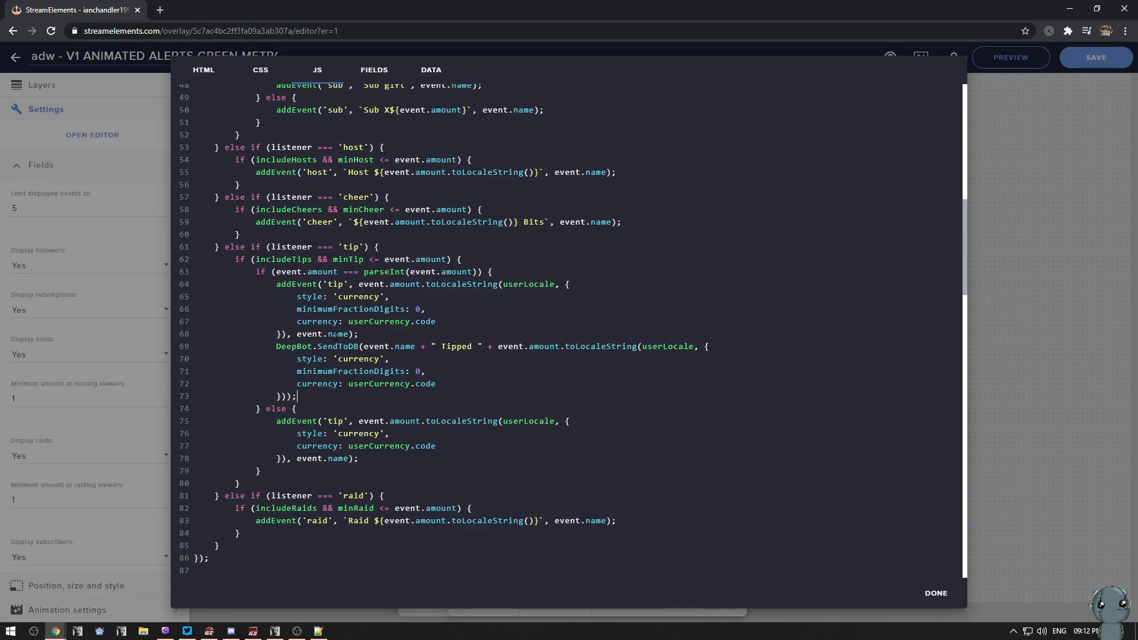
drag(440, 324, 297, 287)
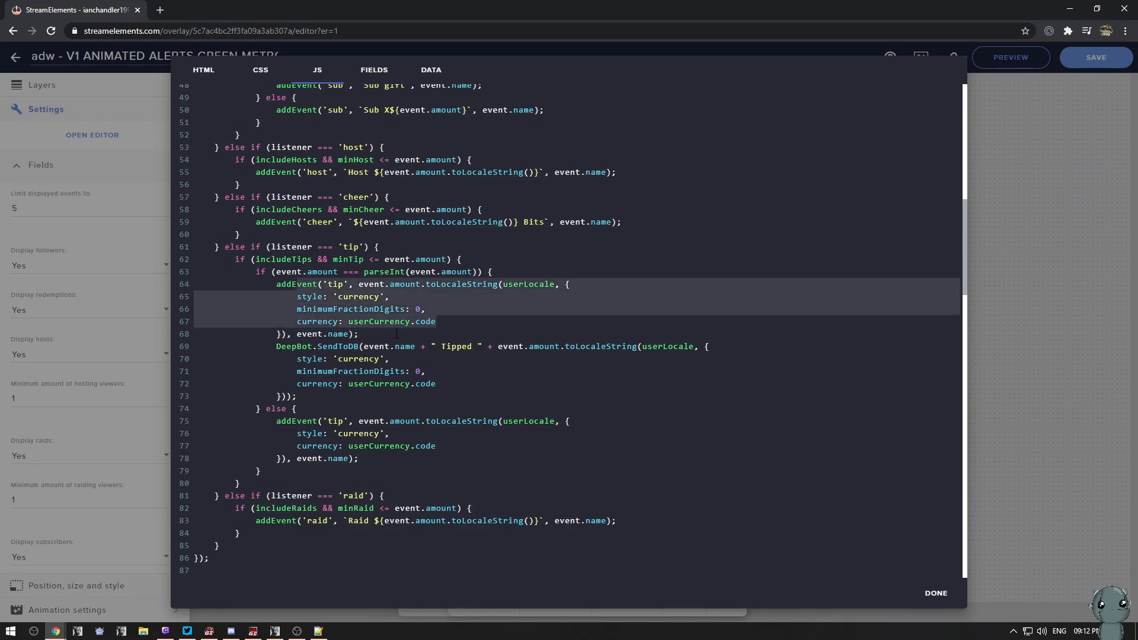
click(362, 331)
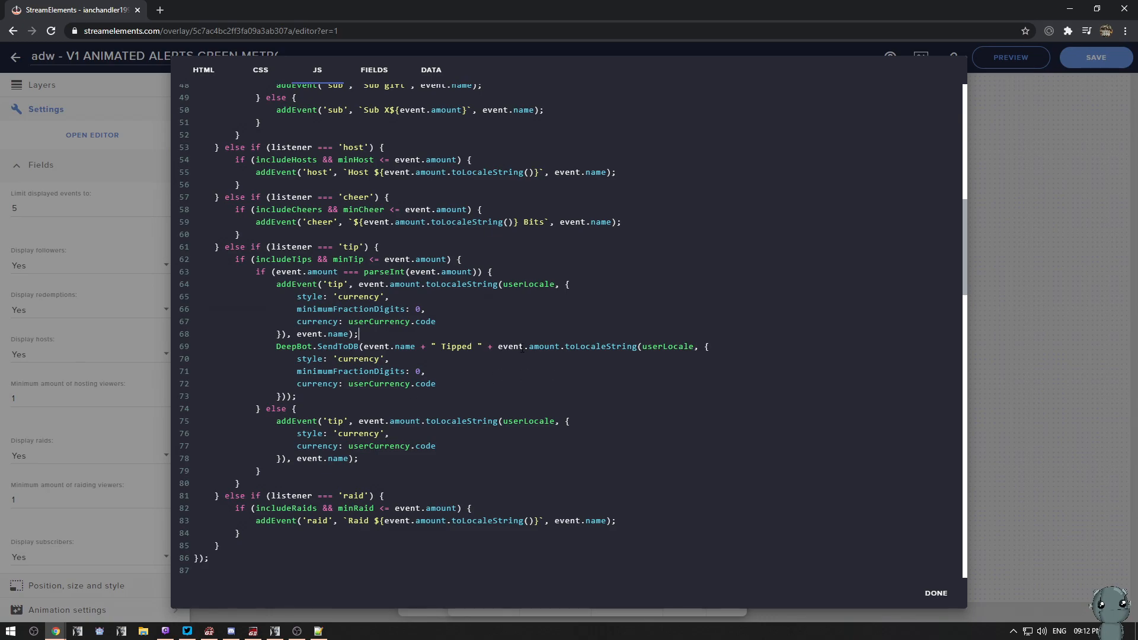
drag(497, 346, 322, 392)
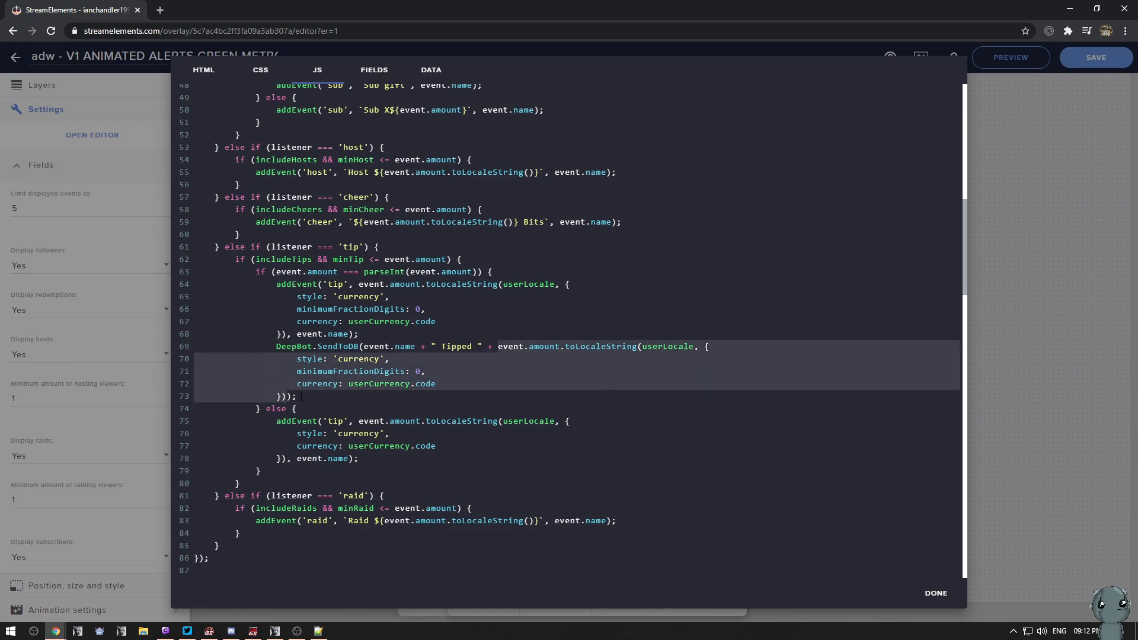
click(300, 397)
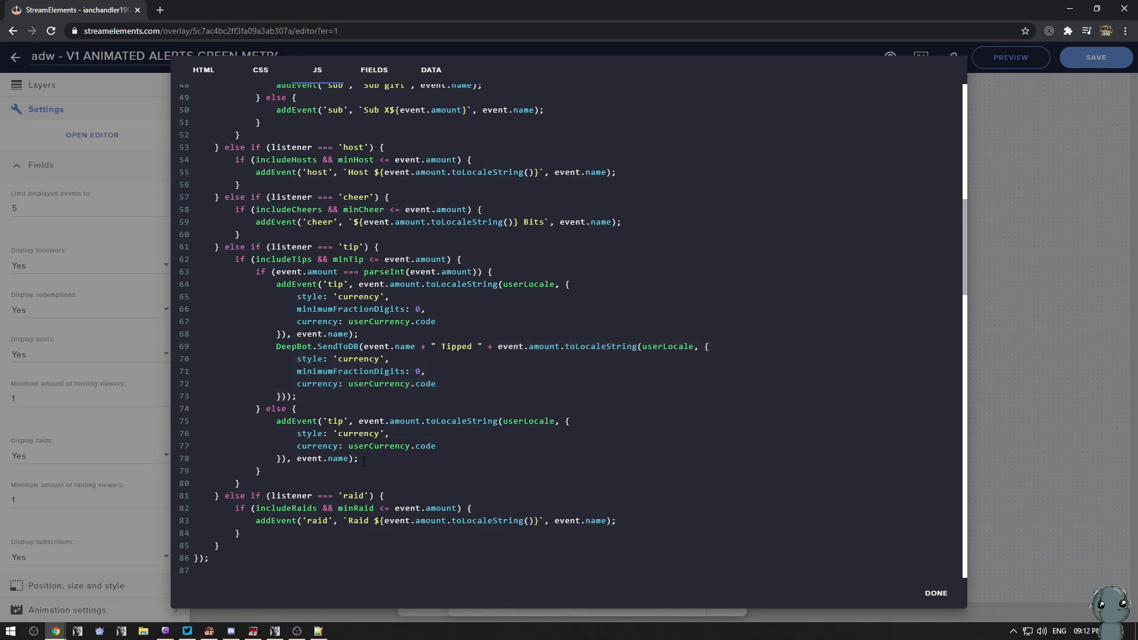
click(402, 461)
key(Return)
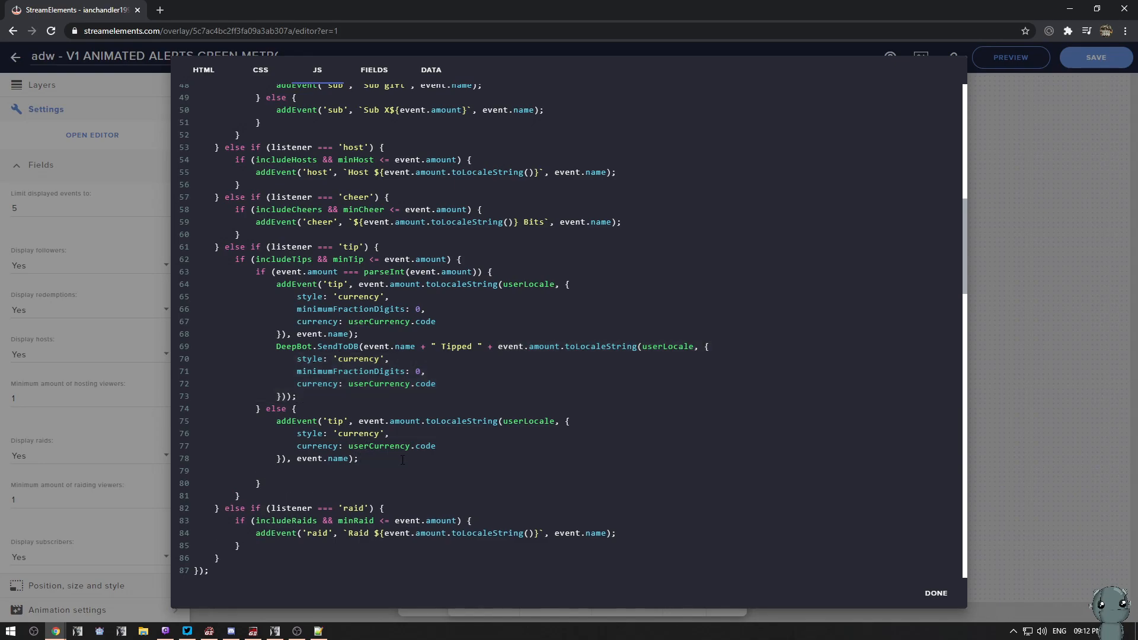
text(DeepBot.SendToDB(event.name + " Tipped " + event.amount.toLocaleString(userLocale, {                     style: 'currency',                     minimumFractionDigits: 0,                     currency: userCurrency.code                 }));)
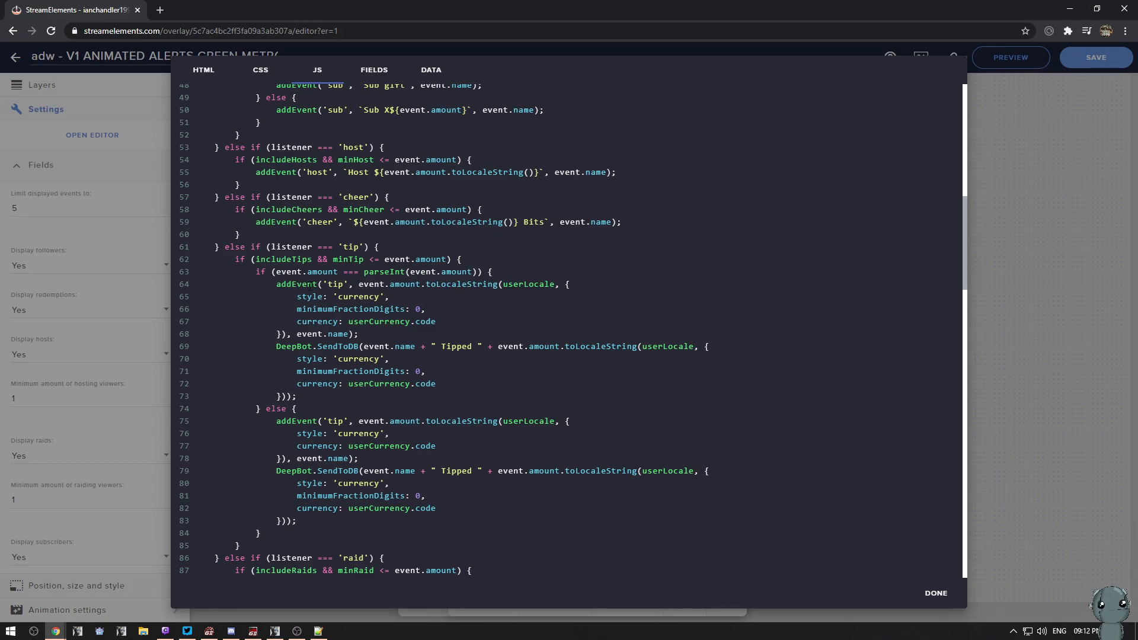
double_click(355, 259)
drag(364, 471, 298, 522)
click(299, 522)
click(938, 594)
- Reposition the custom event widget on the overlay canvas and tile the browser window beside the bot and chat windows
drag(280, 221, 383, 181)
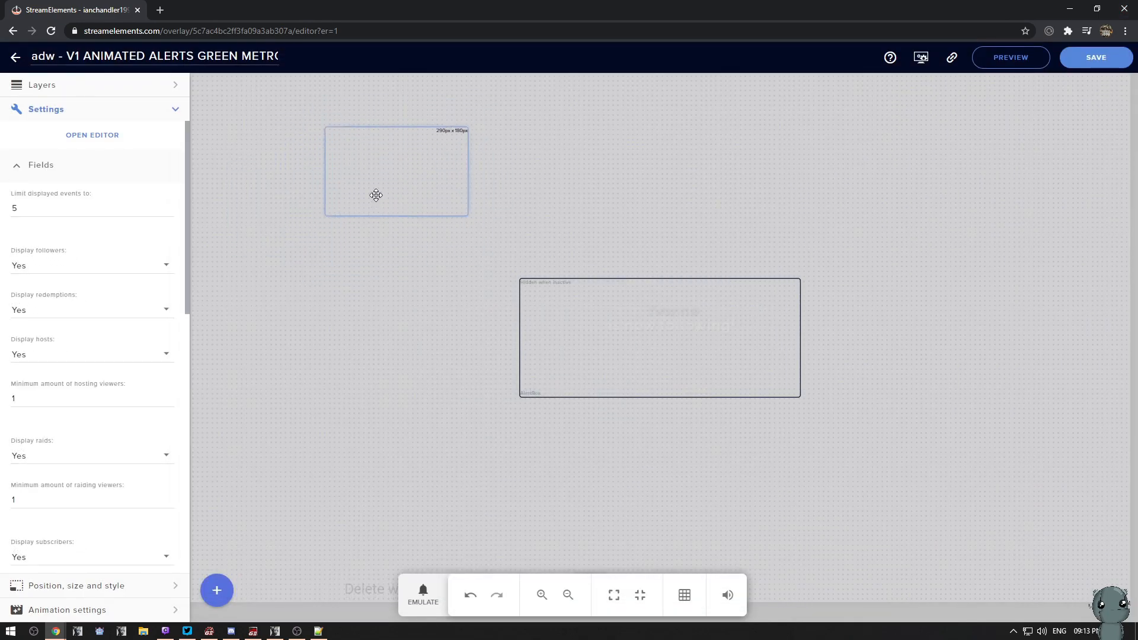
click(1097, 9)
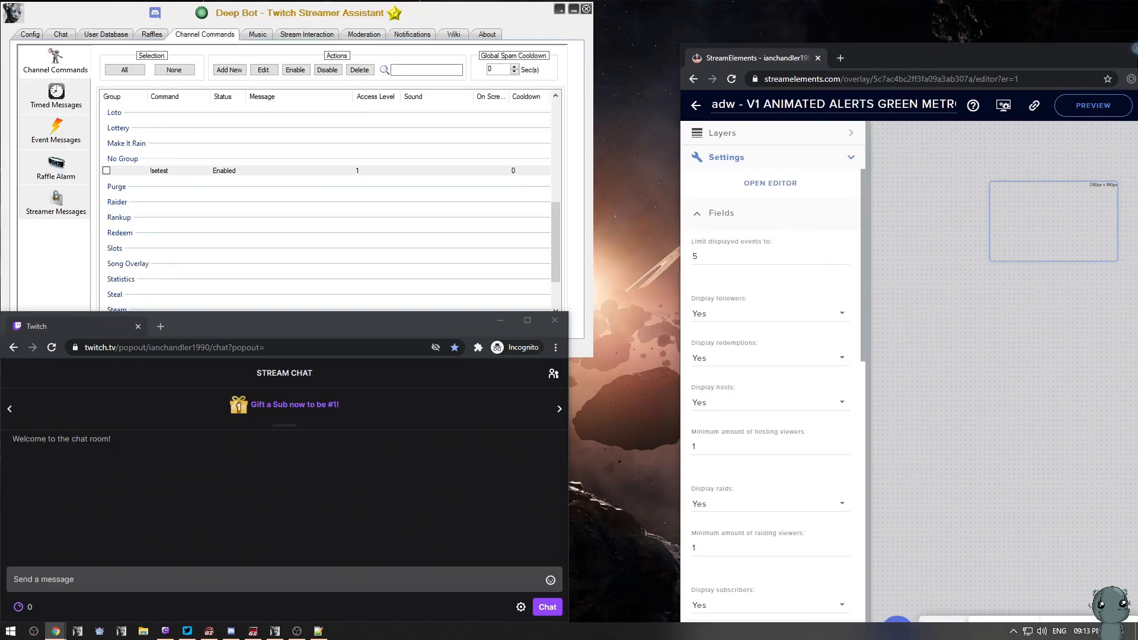
key(super+Right)
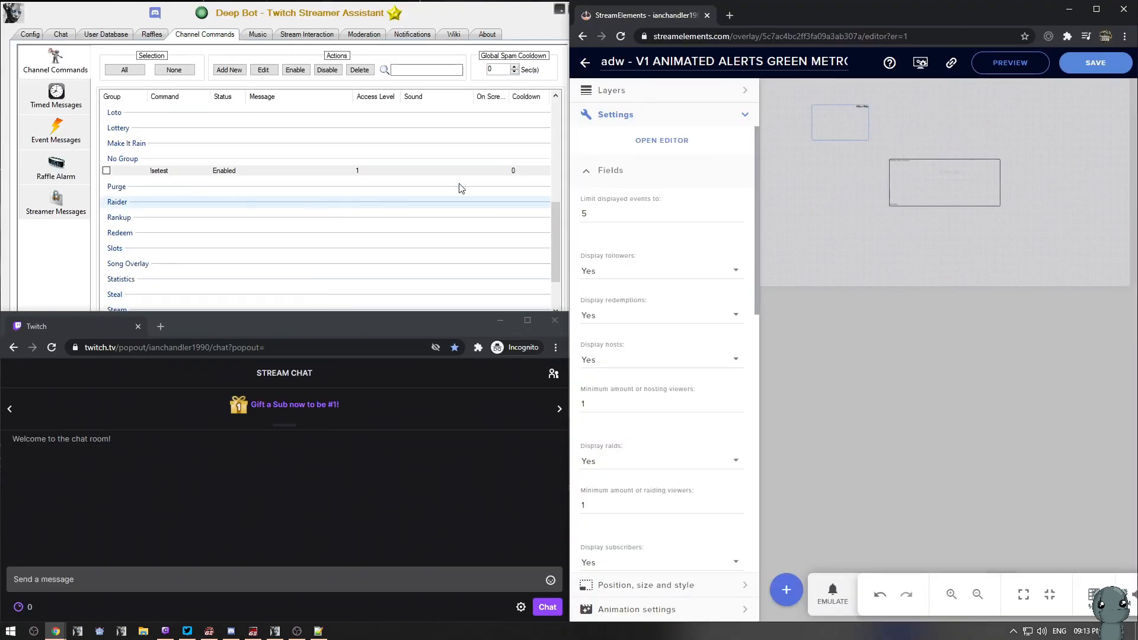
- Open the !setest command in Deep Bot for editing and set its custom widget trigger to custom.streamelements.overlay
click(236, 173)
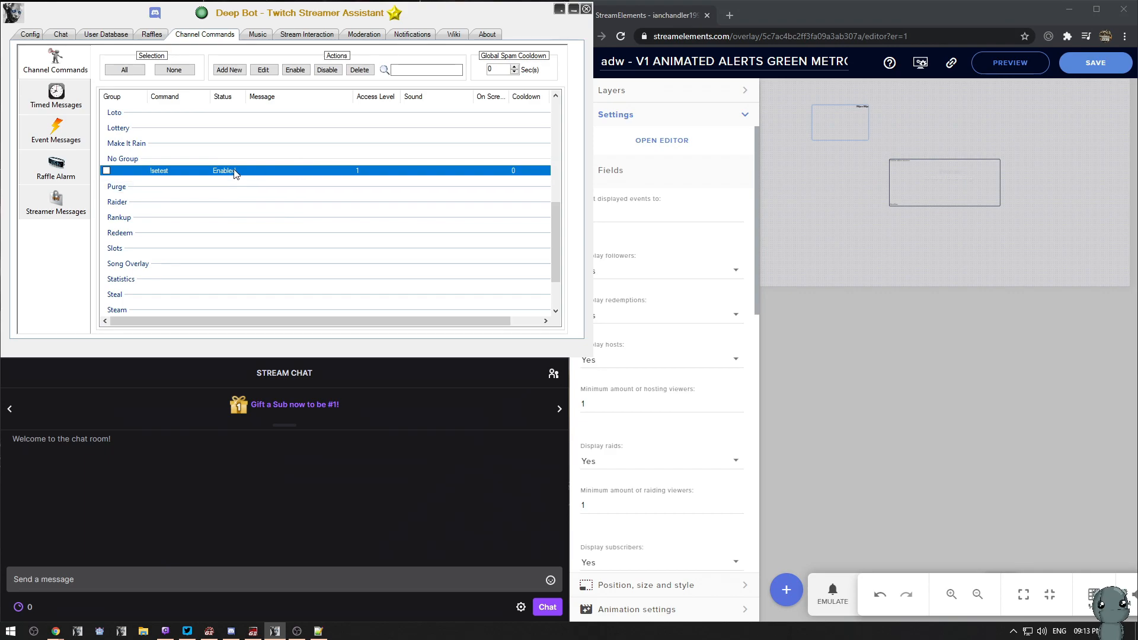
right_click(235, 174)
click(293, 203)
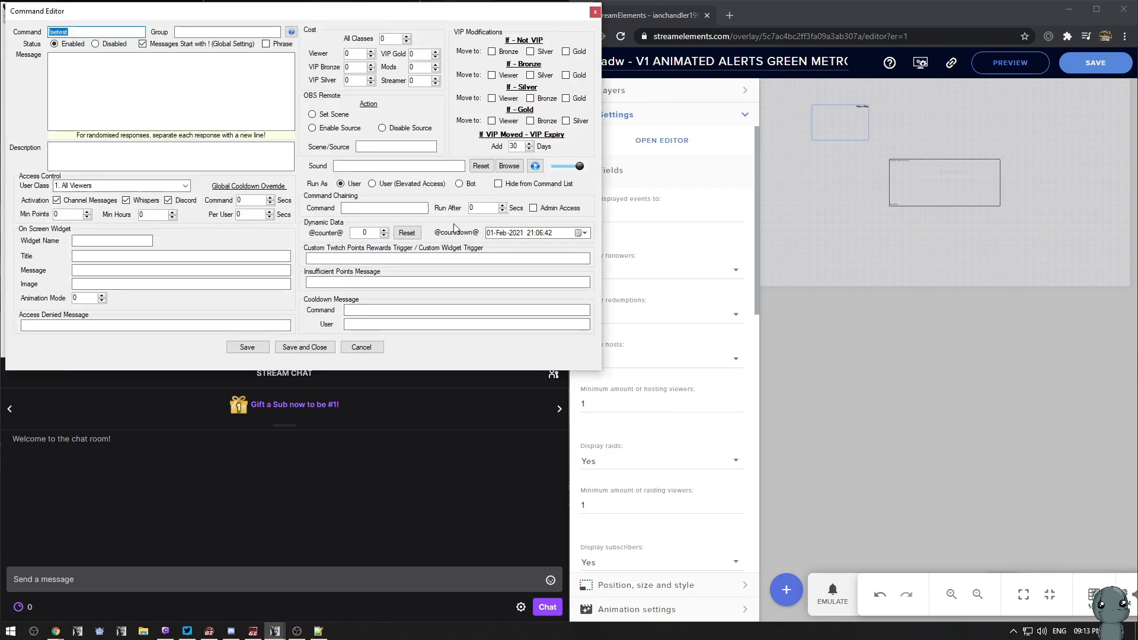
click(89, 71)
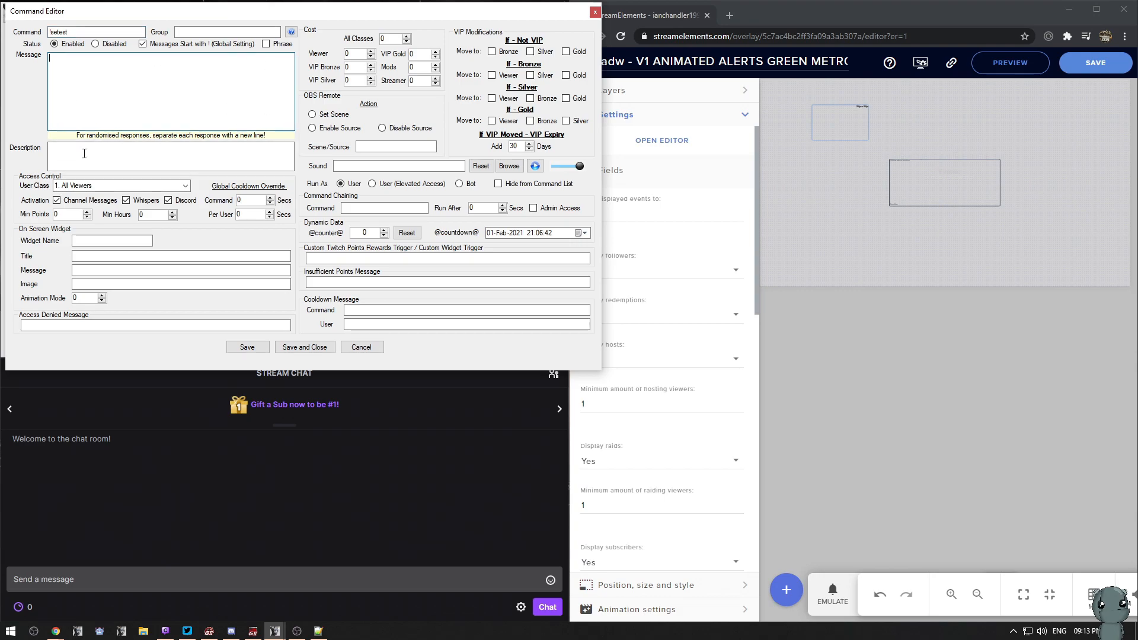
click(371, 258)
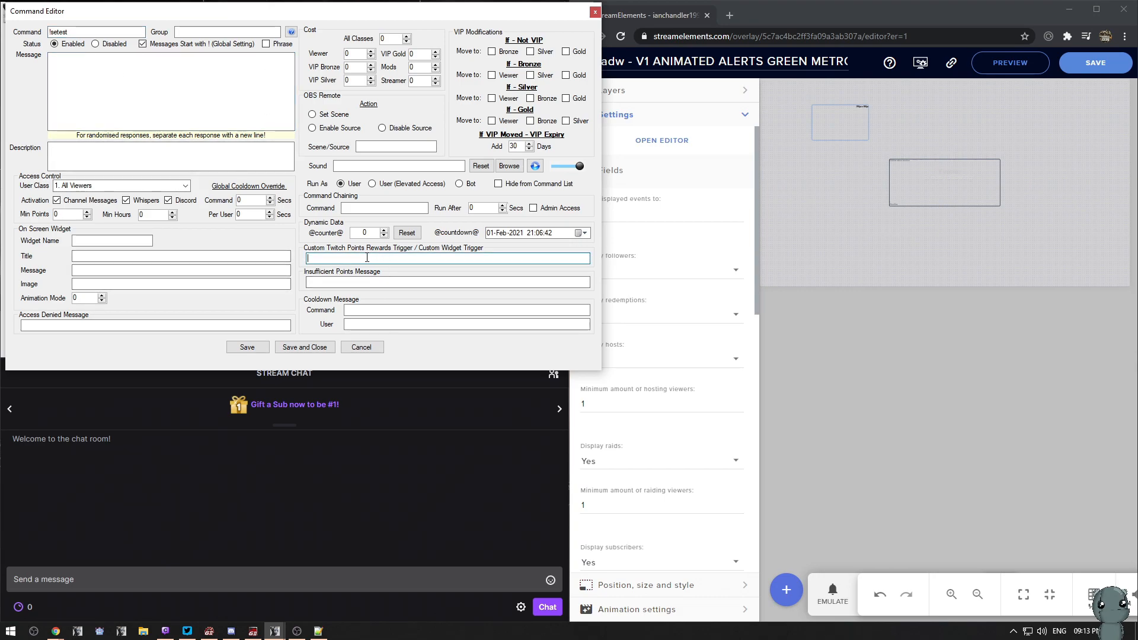
drag(840, 123, 818, 137)
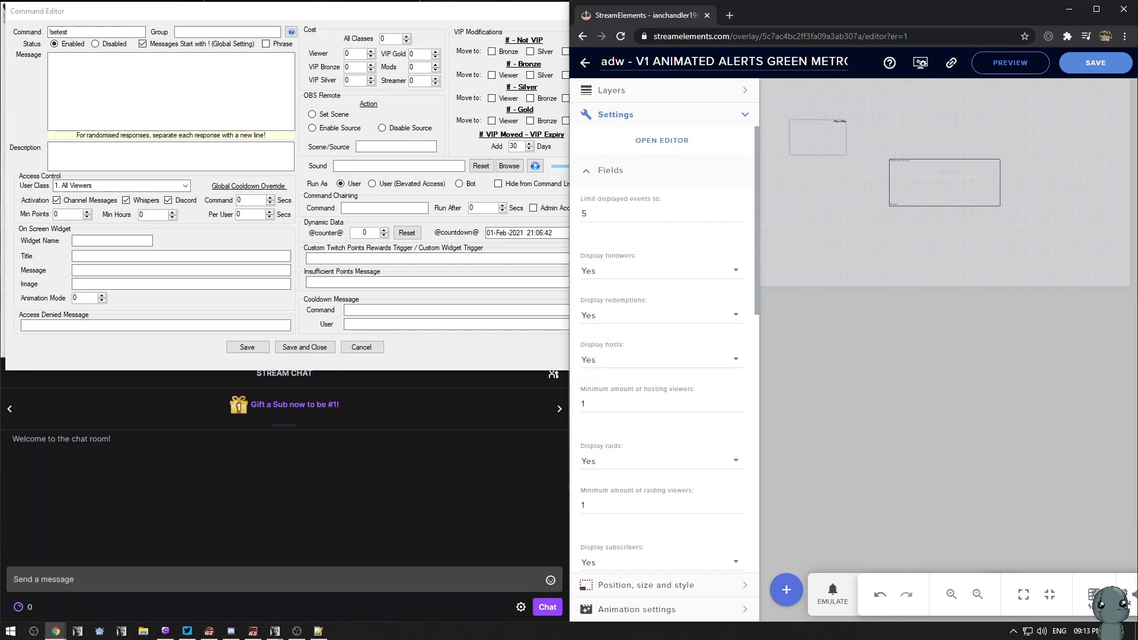
key(alt+Tab)
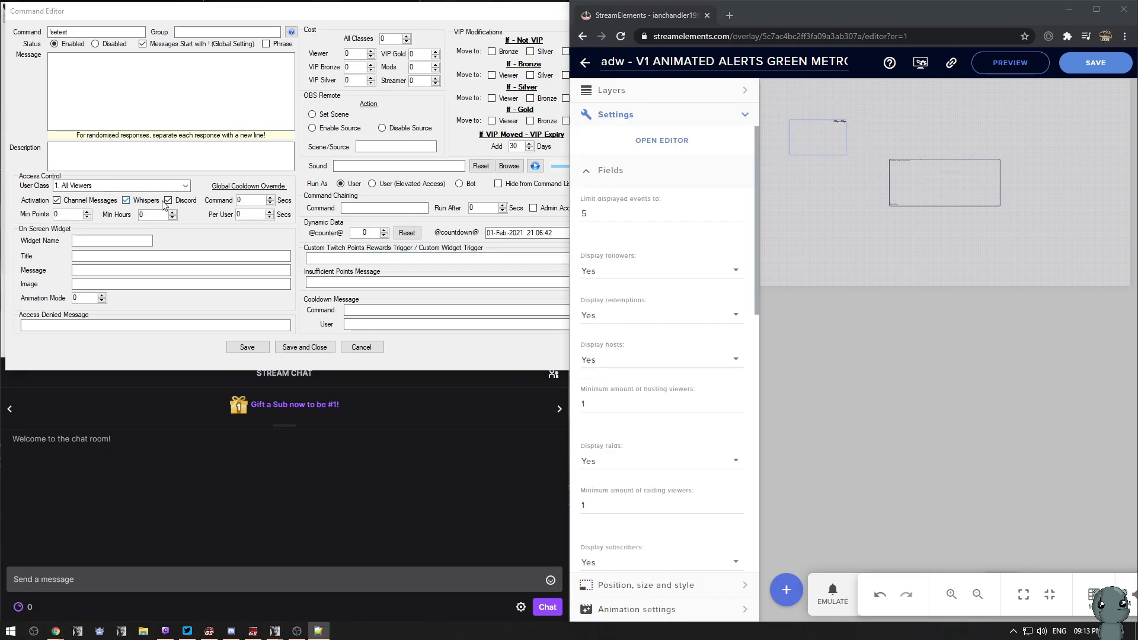
click(330, 259)
text(custom.streamelements.overlay)
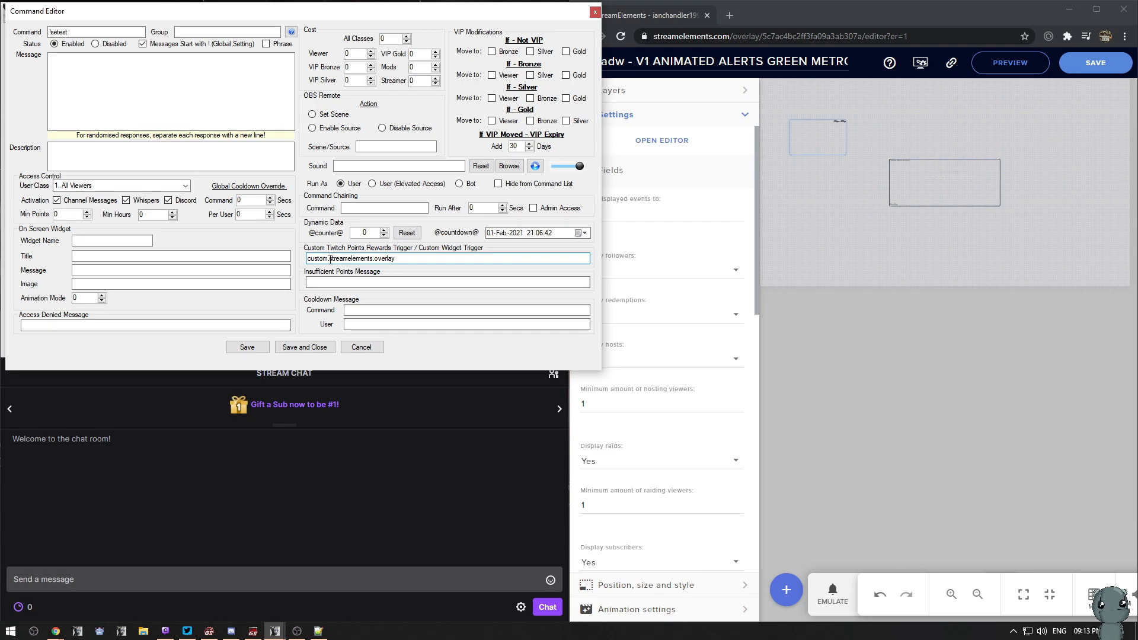
- Compare the widget and name values in the overlay widget's JS with the command's custom widget trigger, leaving the code unchanged
click(852, 136)
click(663, 142)
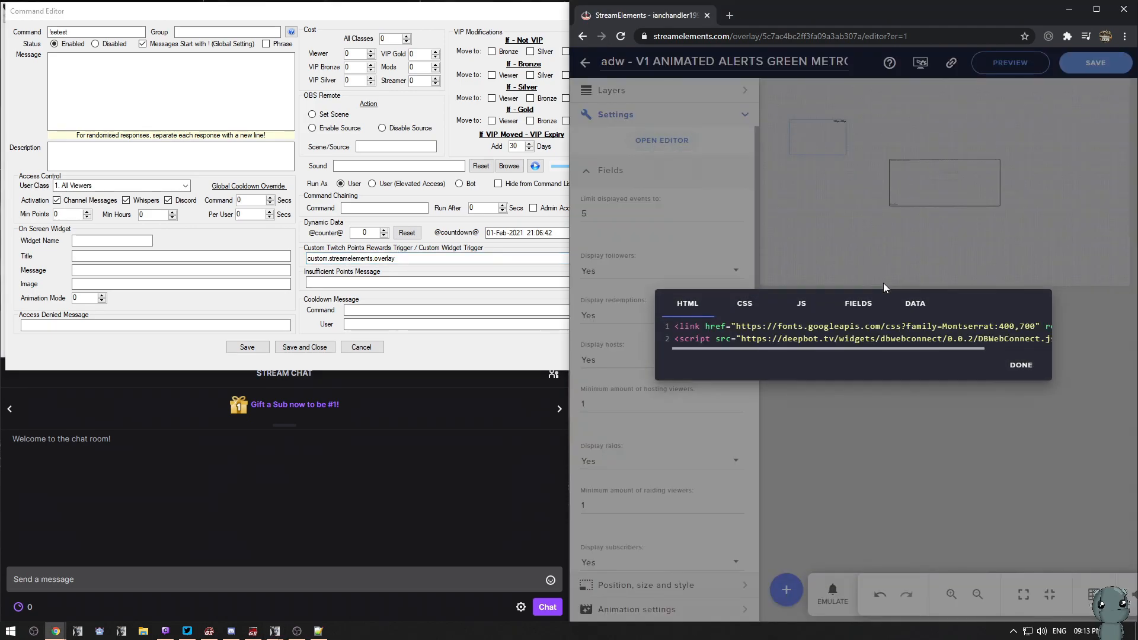
click(800, 303)
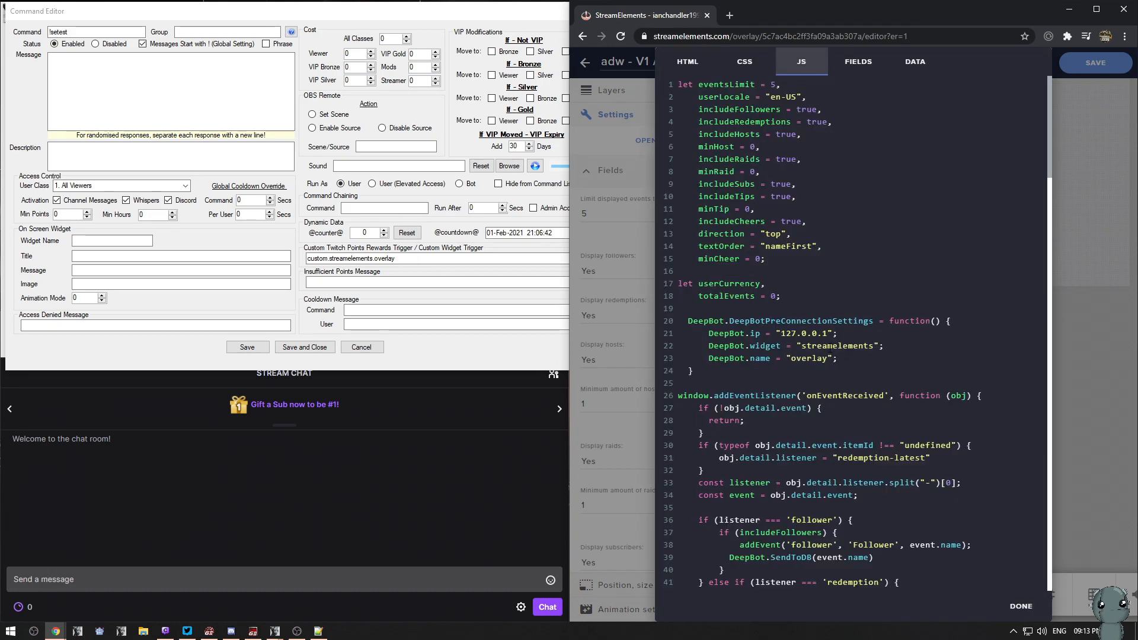
click(830, 346)
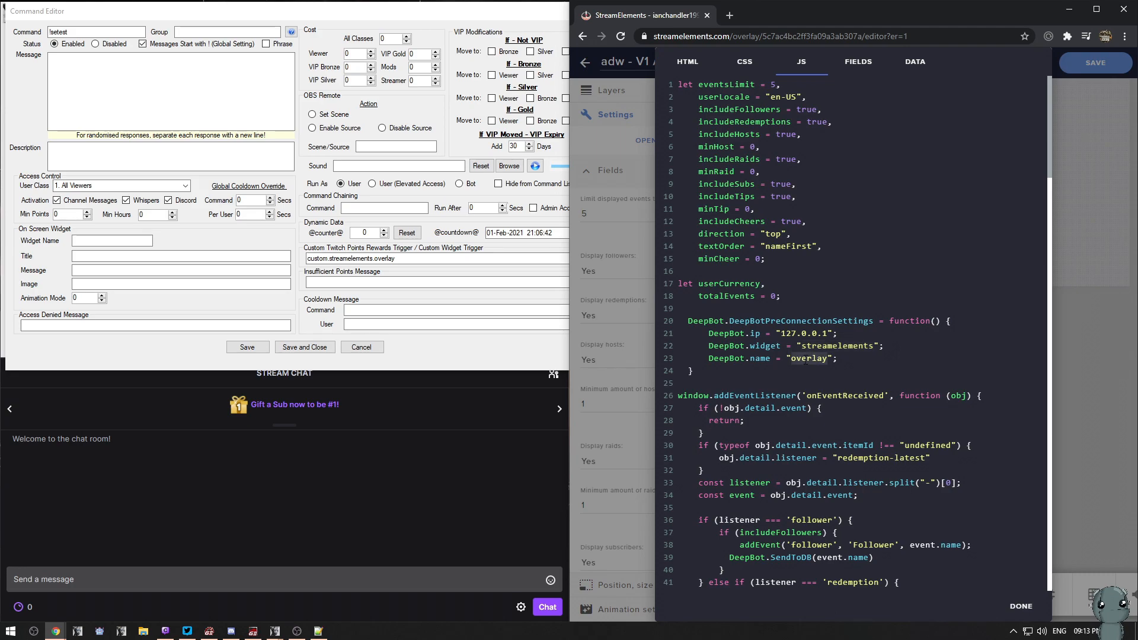
click(405, 258)
drag(405, 259, 330, 259)
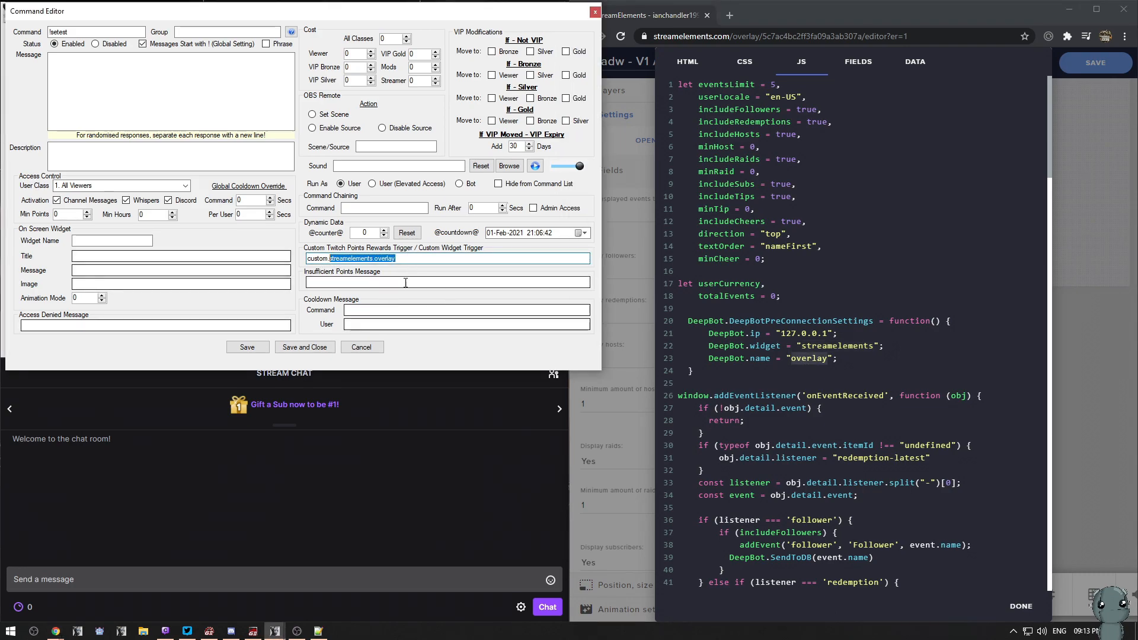
click(918, 386)
scroll(918, 386, down, 4)
scroll(829, 388, up, 4)
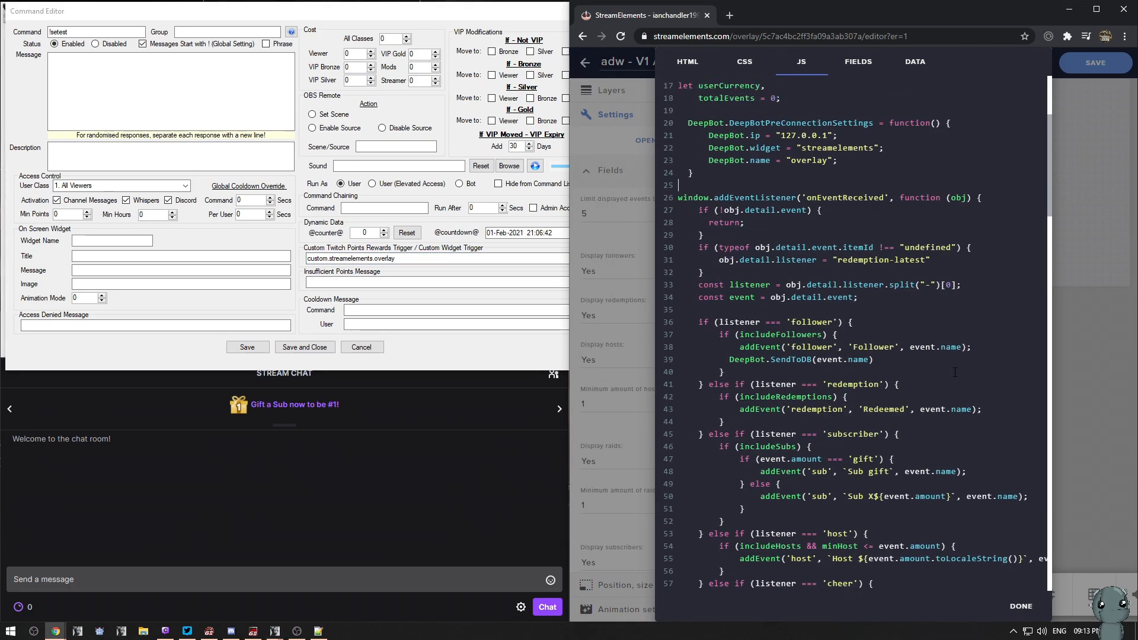
click(1015, 606)
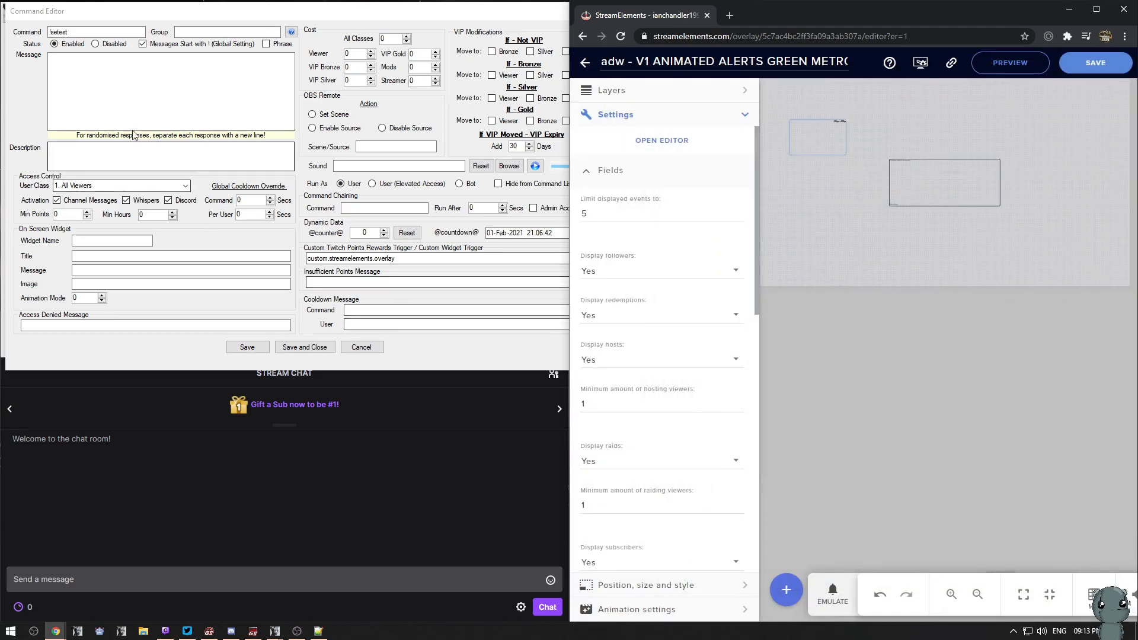
click(138, 95)
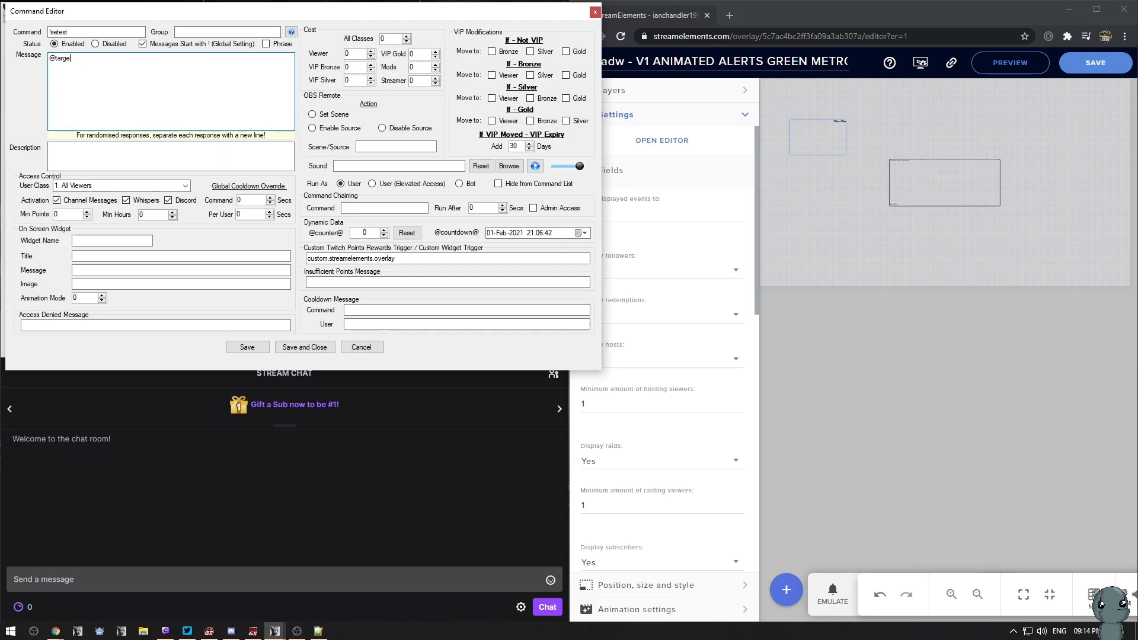
text(@target@)
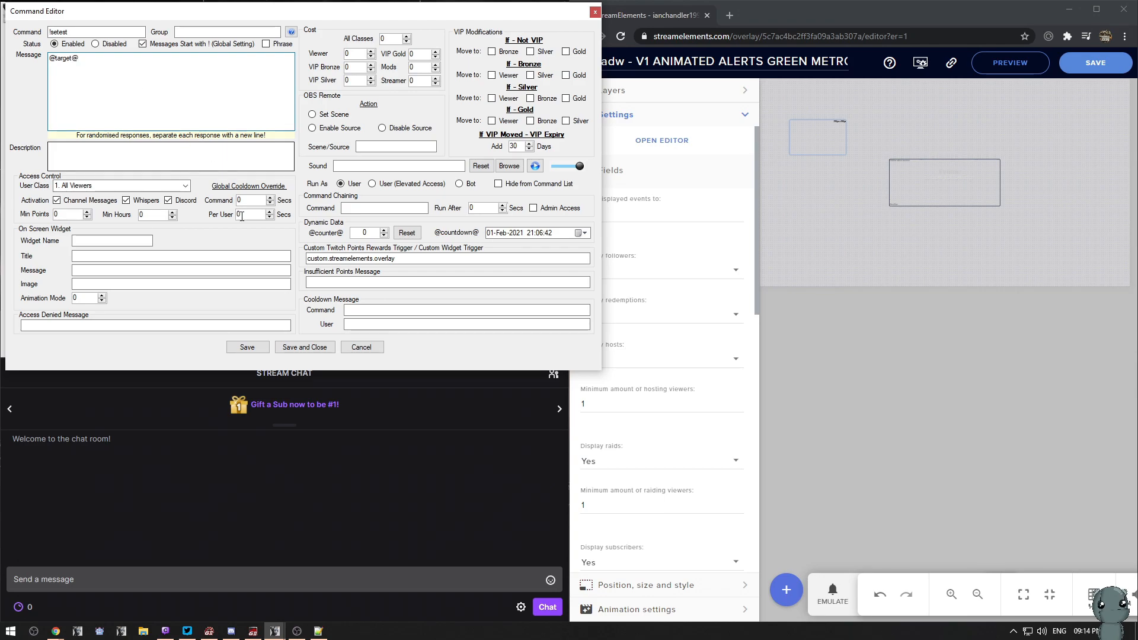
click(331, 346)
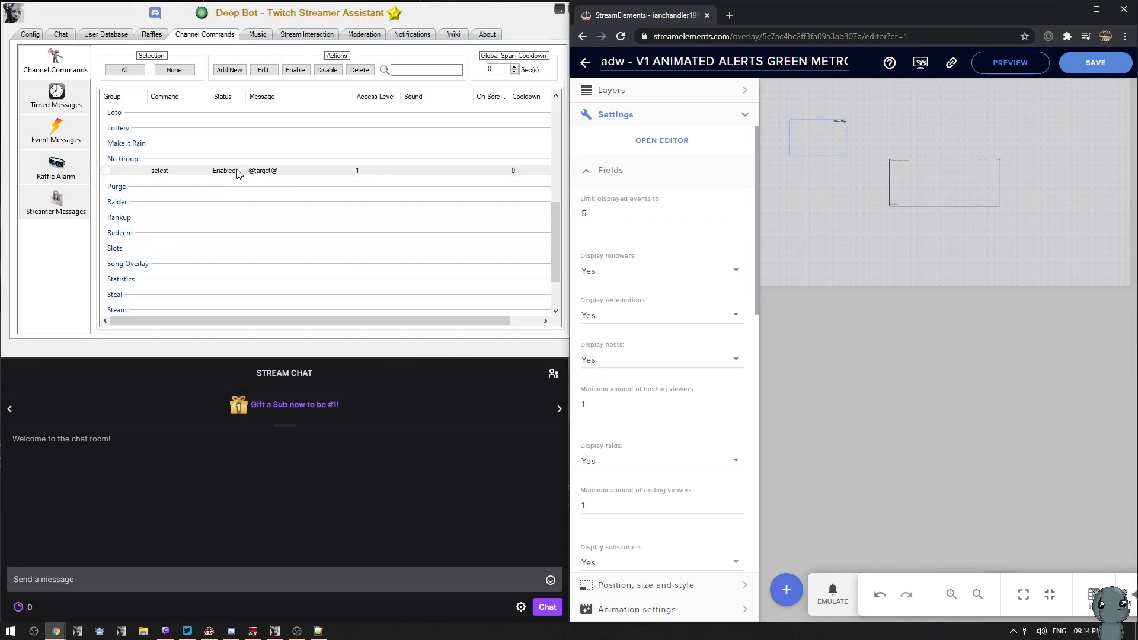
- Emulate a follower event in the StreamElements overlay and bring the Twitch chat forward to check the bot's message
click(833, 595)
mouse_move(871, 438)
click(868, 382)
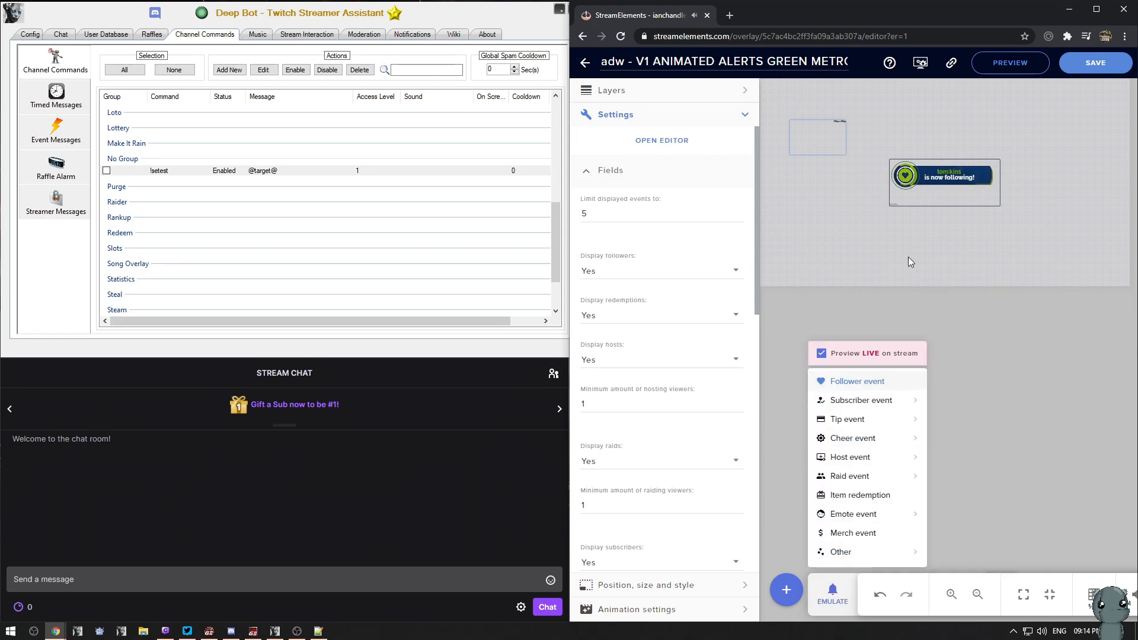
click(155, 462)
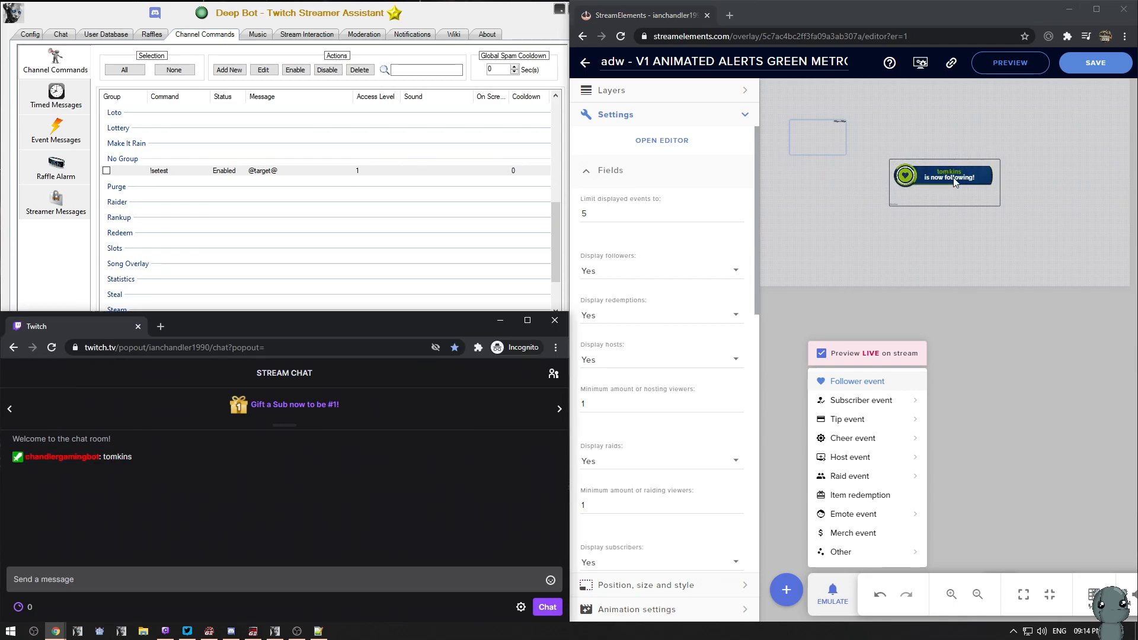
- Enlarge the alert box widget on the overlay canvas and move it closer to the custom event widget
click(896, 212)
drag(890, 206, 856, 221)
drag(936, 184, 908, 203)
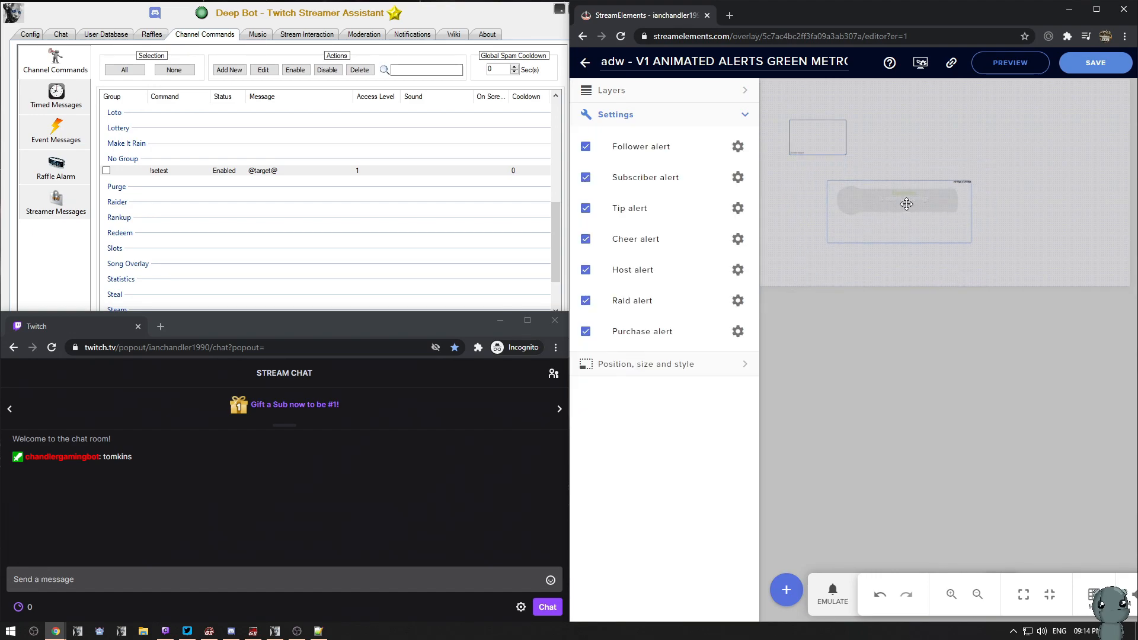
- Emulate a $50 tip event in the overlay and check the bot's tip message in the Twitch chat
click(833, 596)
mouse_move(893, 421)
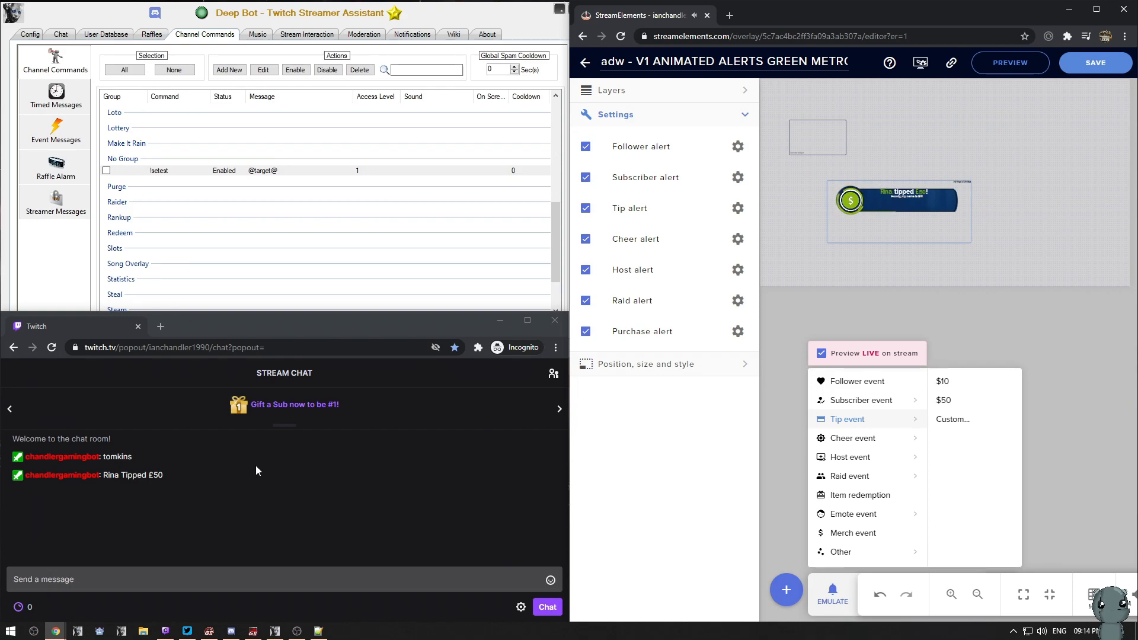
drag(164, 475, 103, 475)
click(209, 491)
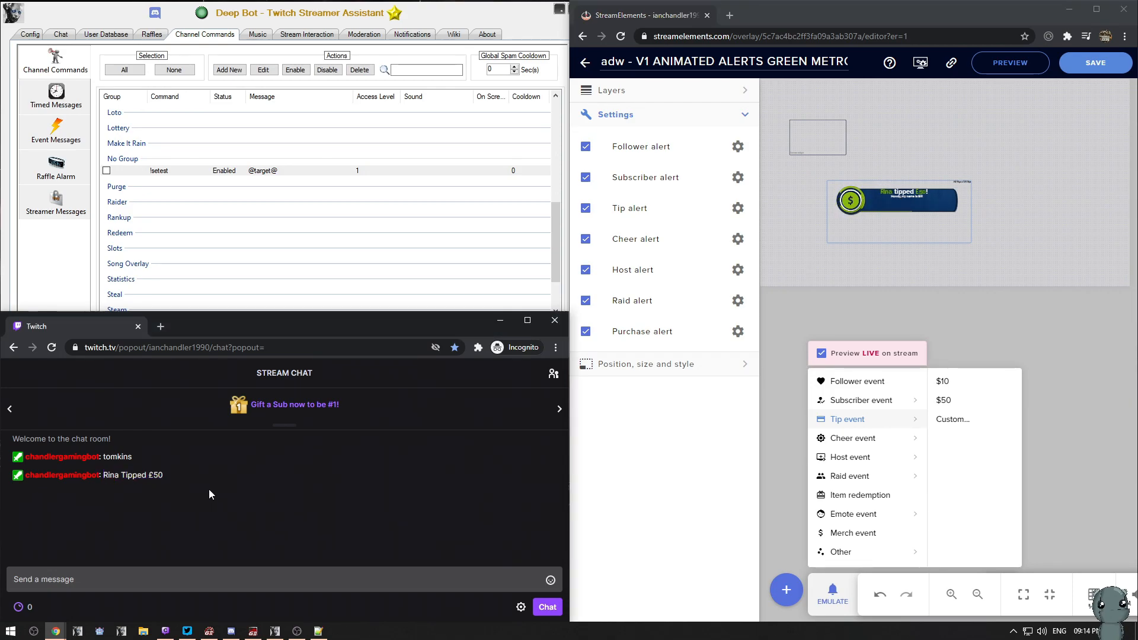
- Reopen the !setest command in Deep Bot for editing and replace its message with !runxcmd
click(268, 172)
right_click(268, 173)
click(276, 199)
click(166, 86)
key(BackSpace)
text(!runxcmd)
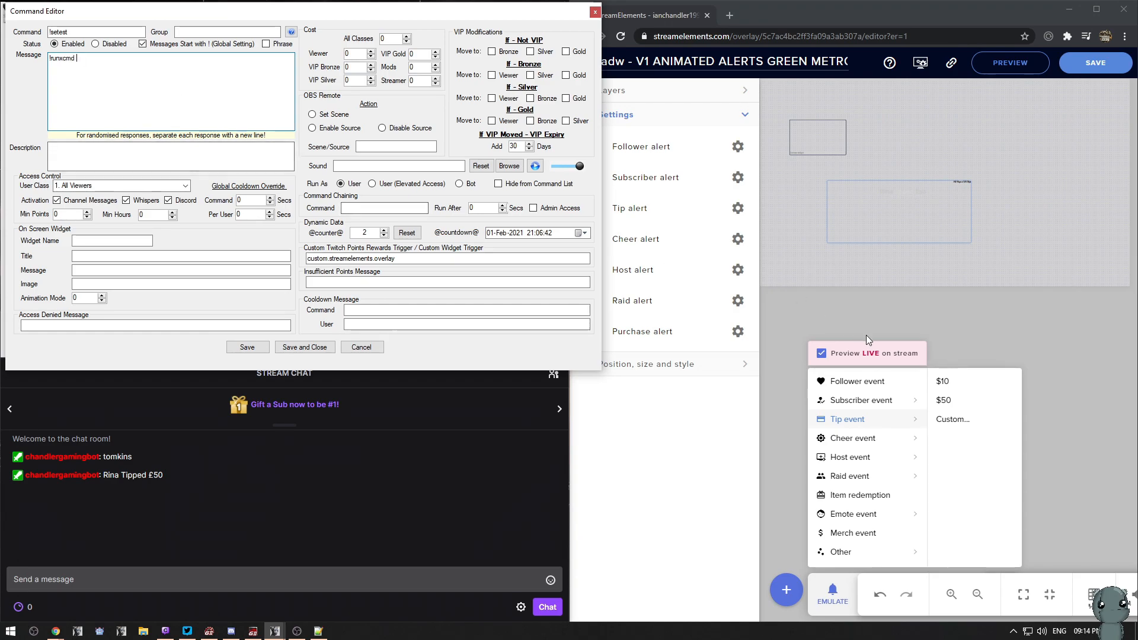
- Open the custom event widget's JavaScript code and examine the value passed to DeepBot.SendToDB in the follower branch
click(916, 321)
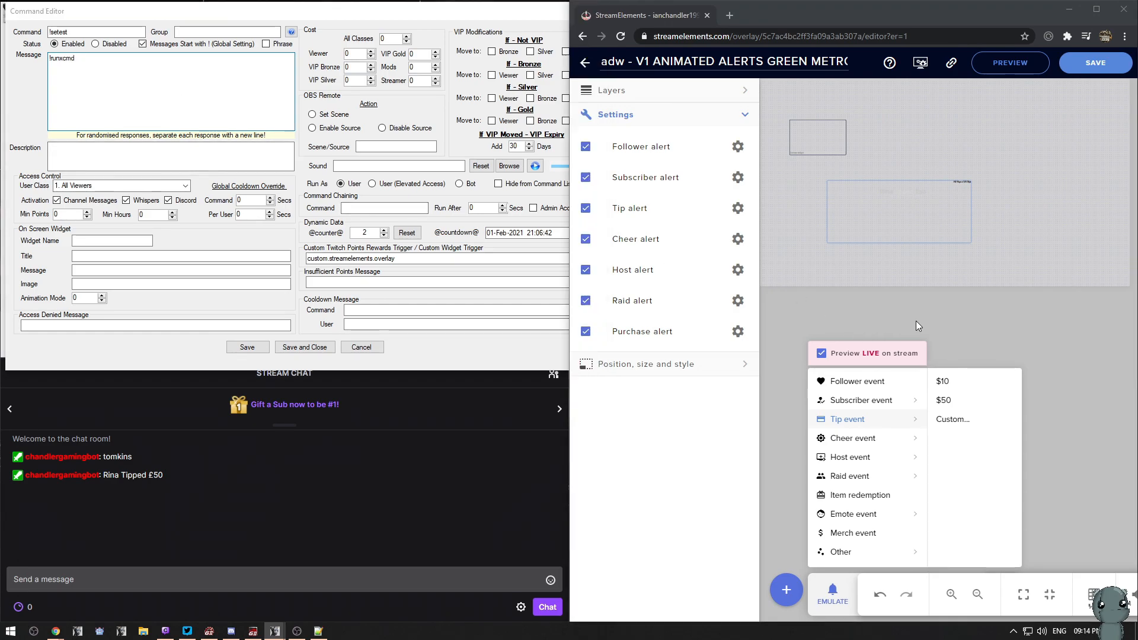
click(824, 140)
click(675, 142)
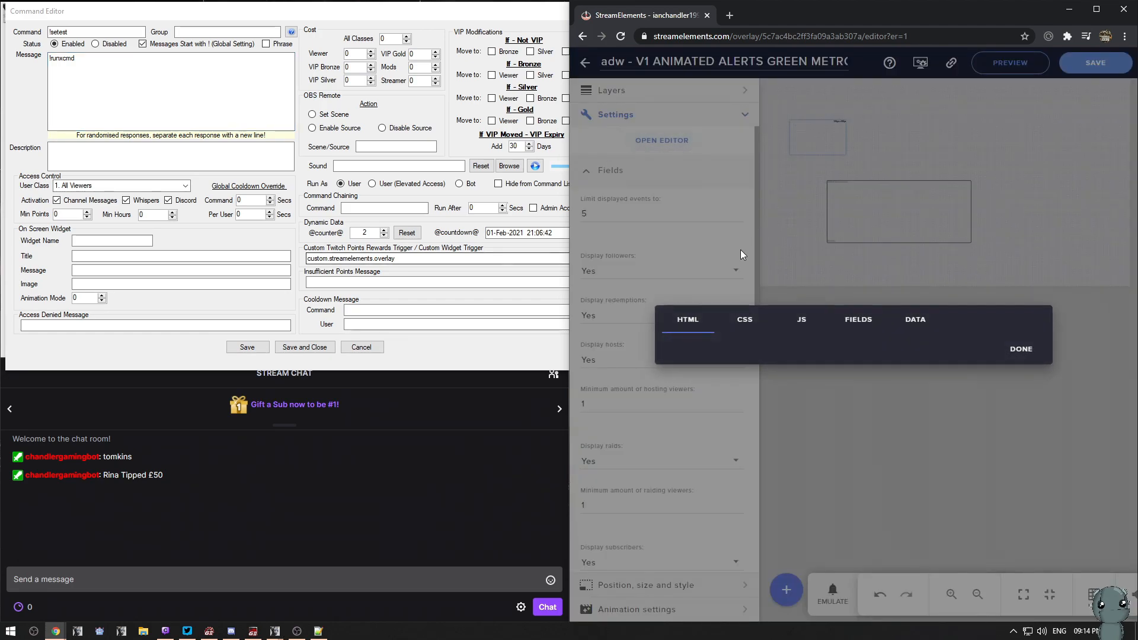
click(806, 314)
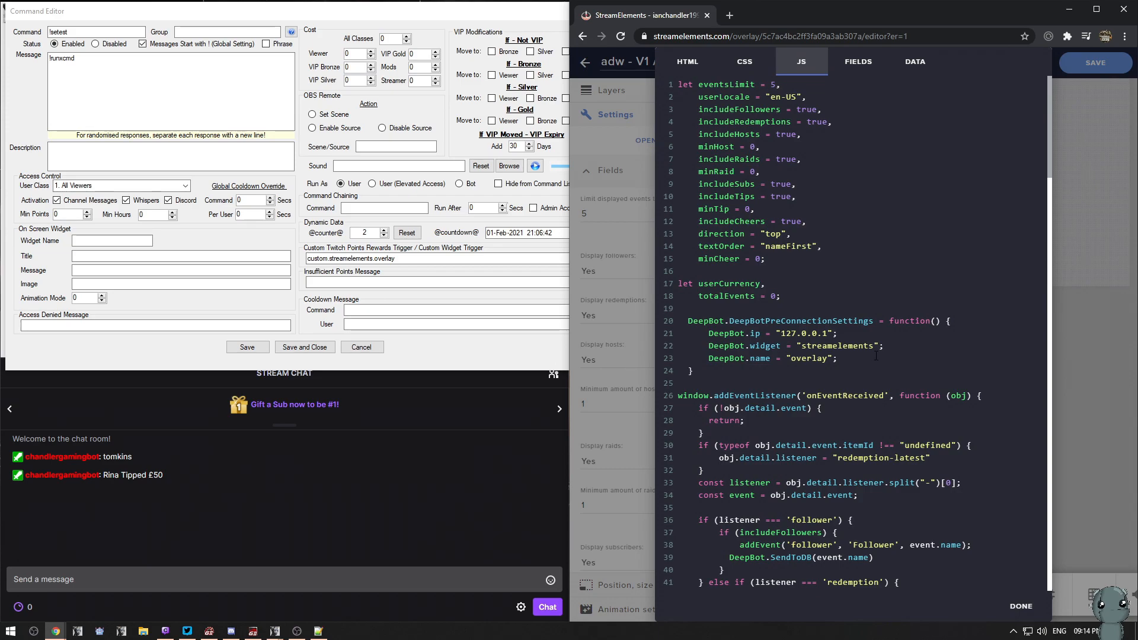
scroll(876, 356, down, 3)
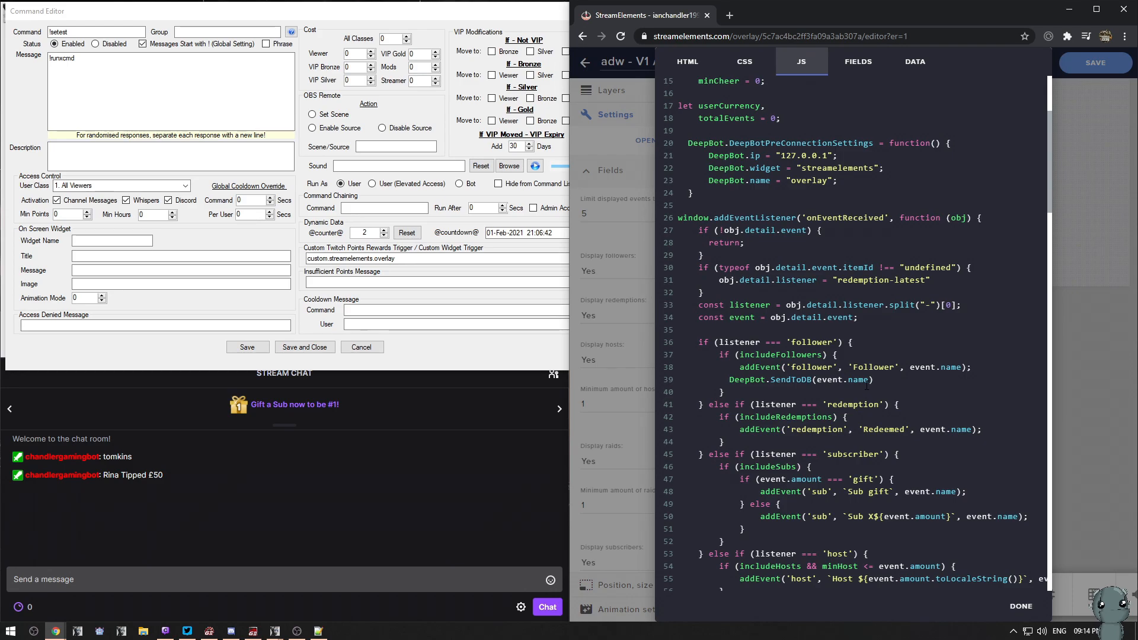
drag(868, 381, 823, 381)
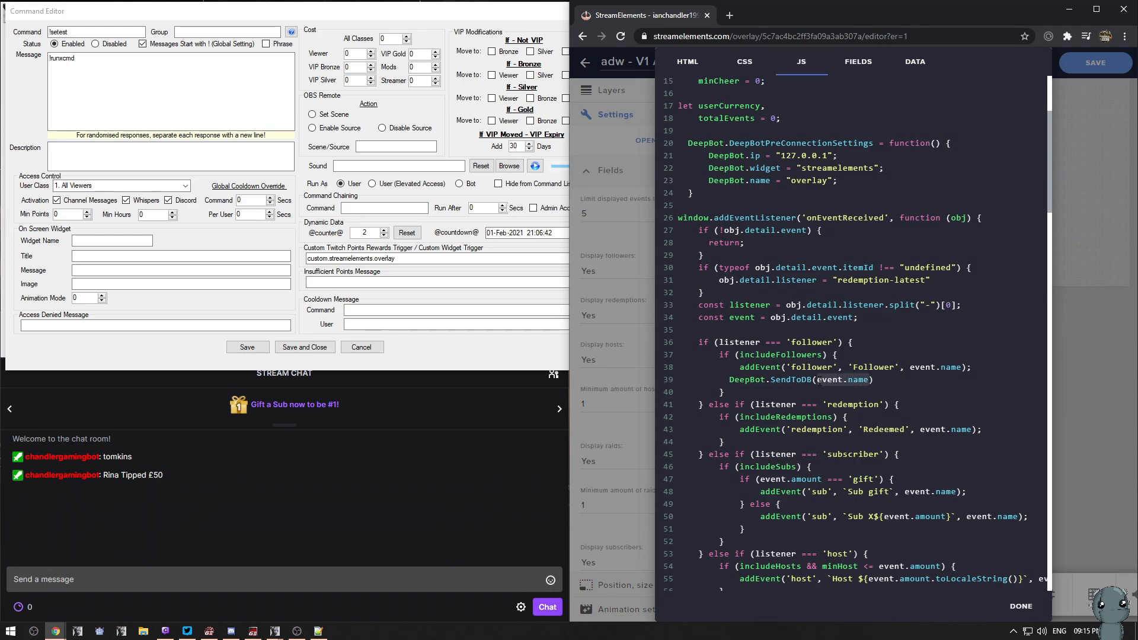
- Shorten the whole-amount tip branch's Deep Bot call to DeepBot.SendToDB(event.name); and close the widget's code editor
scroll(863, 385, down, 6)
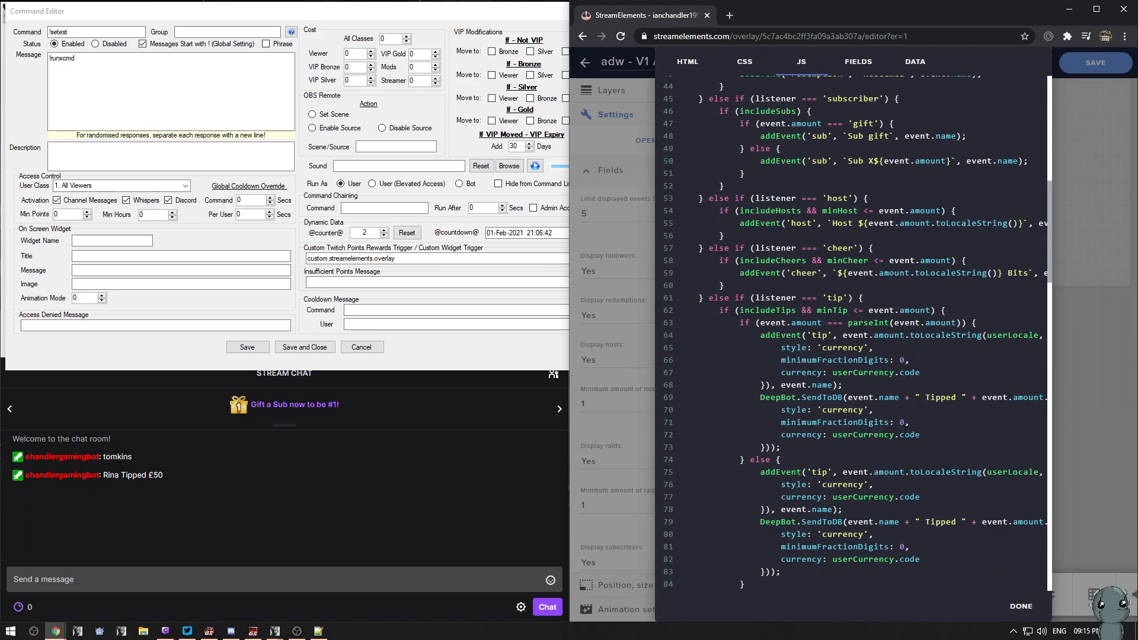
drag(845, 399, 804, 397)
drag(902, 398, 765, 449)
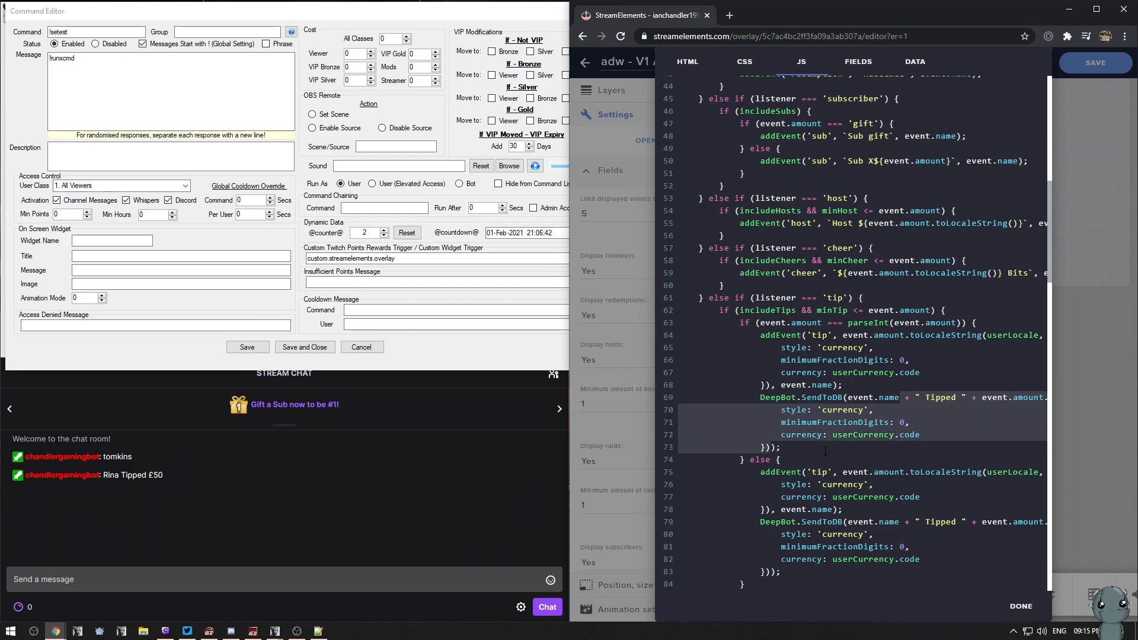
key(BackSpace)
key(BackSpace)
text(eepBot.SendToDB(event.name);)
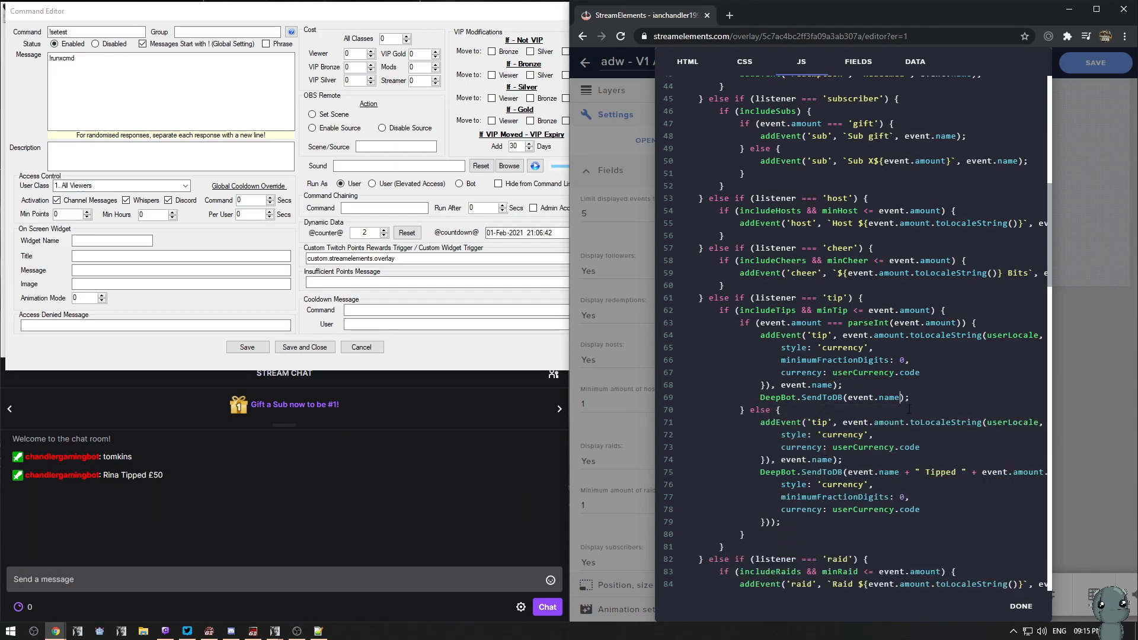
drag(919, 396, 762, 401)
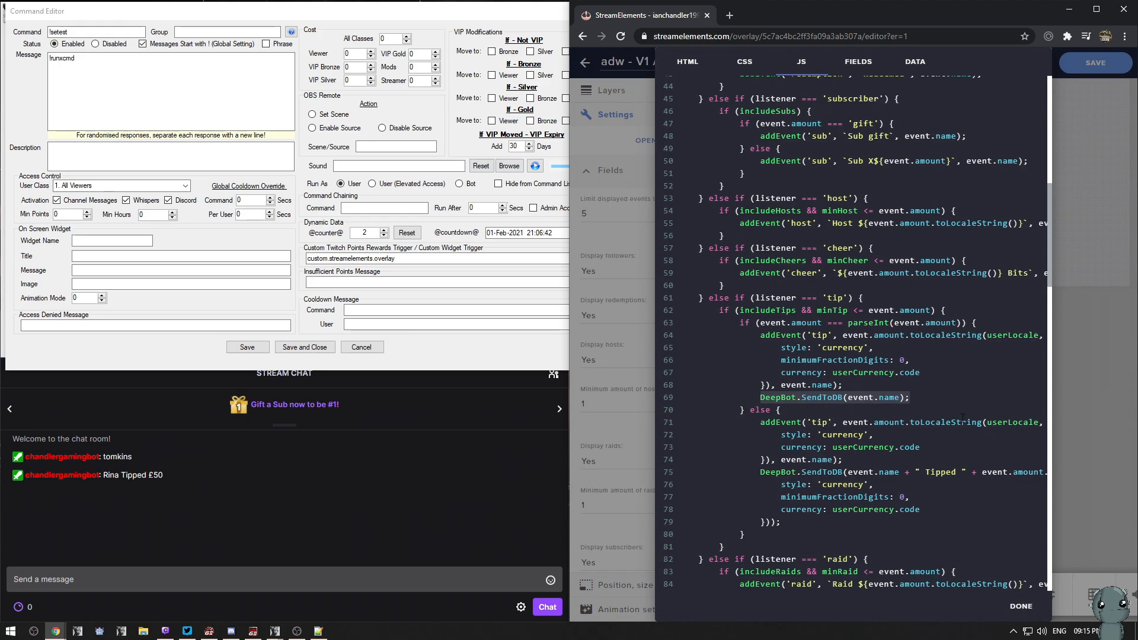
click(1021, 606)
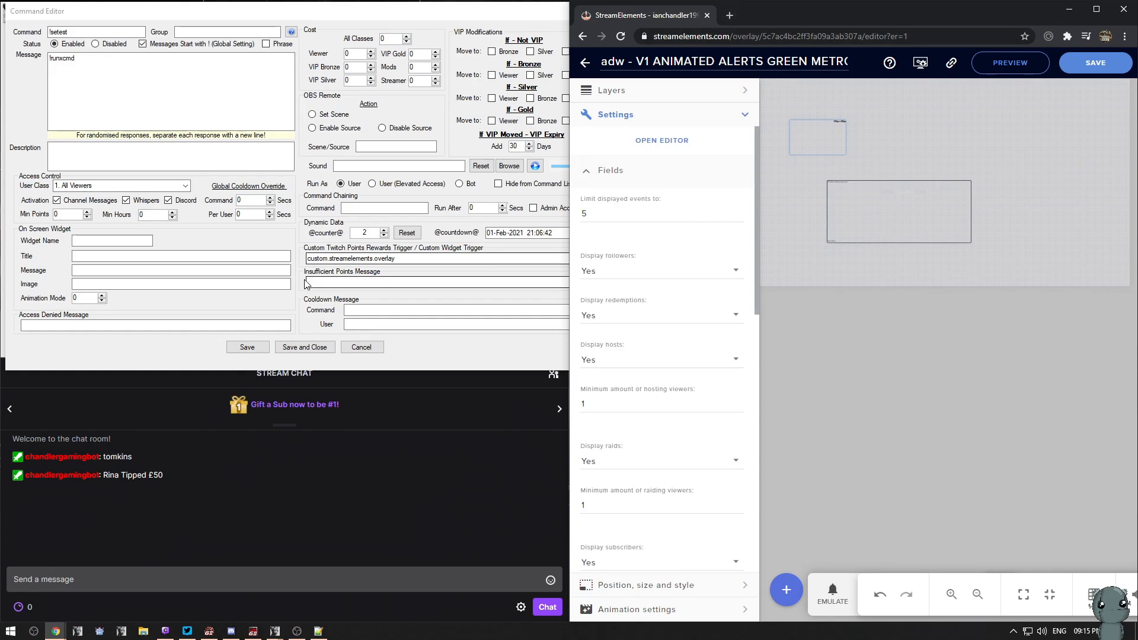
- Reposition the alert box slightly up and to the right on the overlay canvas, and shift the custom event widget up and left
drag(875, 202, 916, 190)
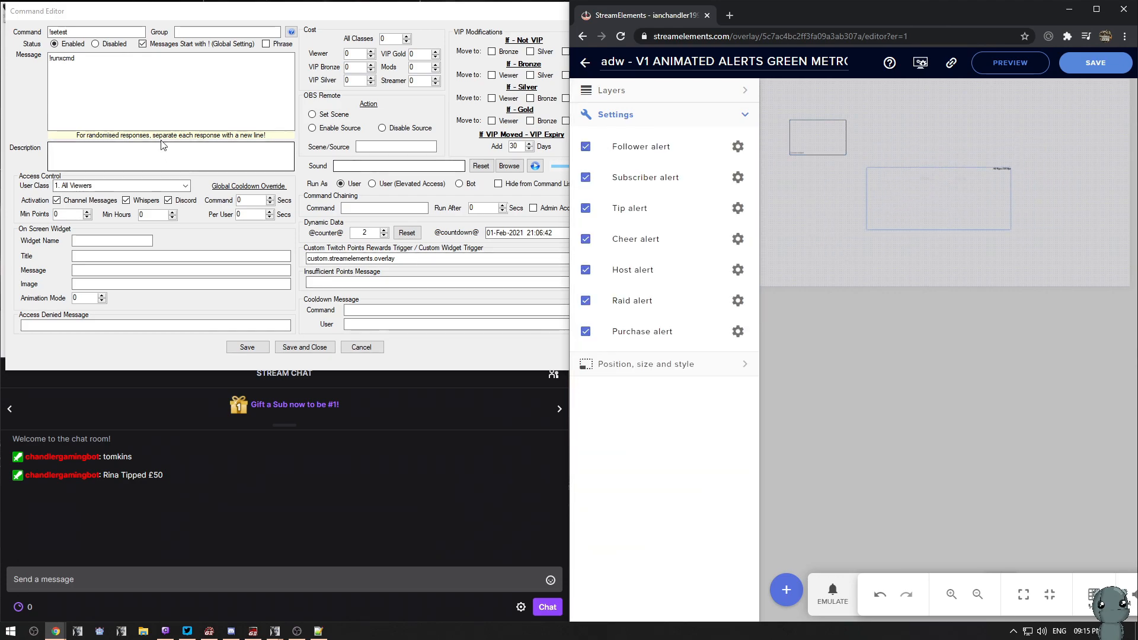
click(155, 112)
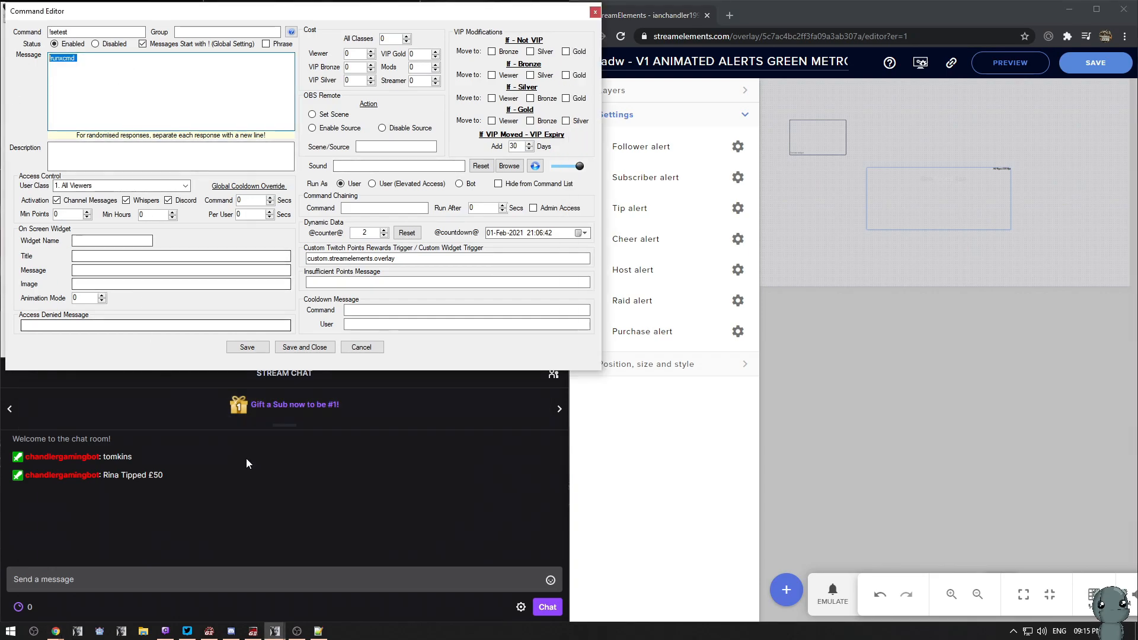
drag(935, 204, 915, 192)
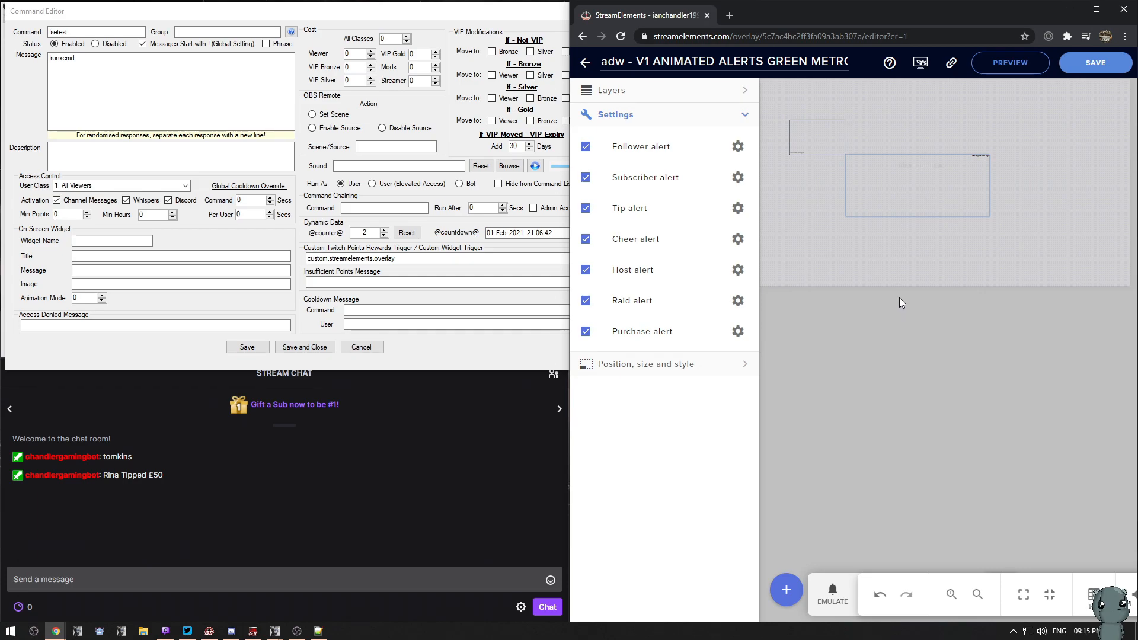
drag(817, 134, 807, 114)
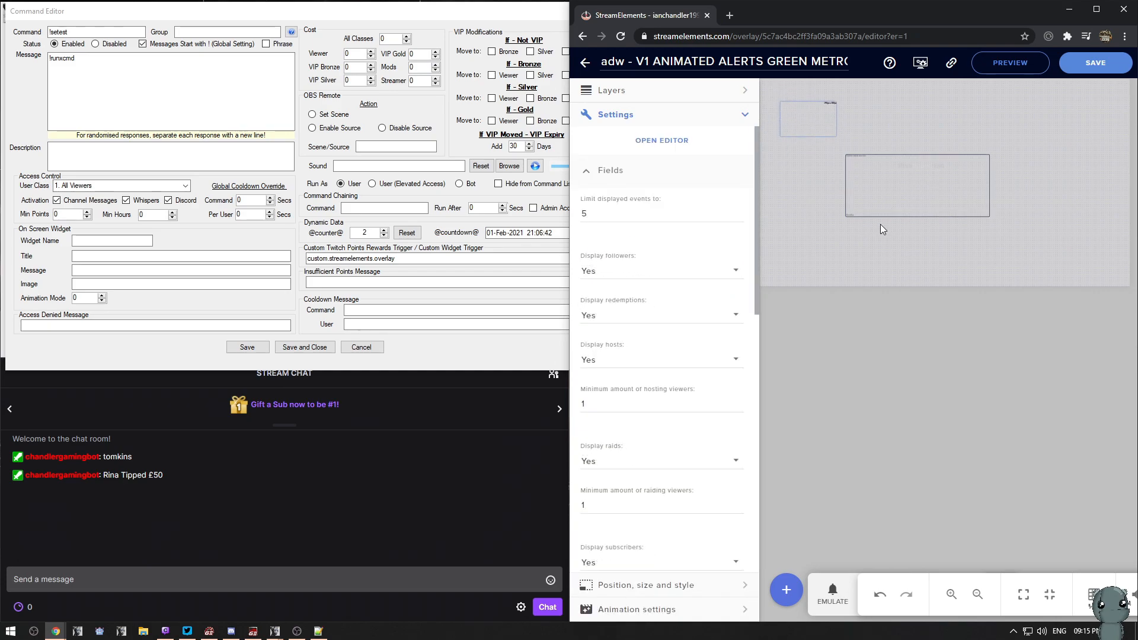